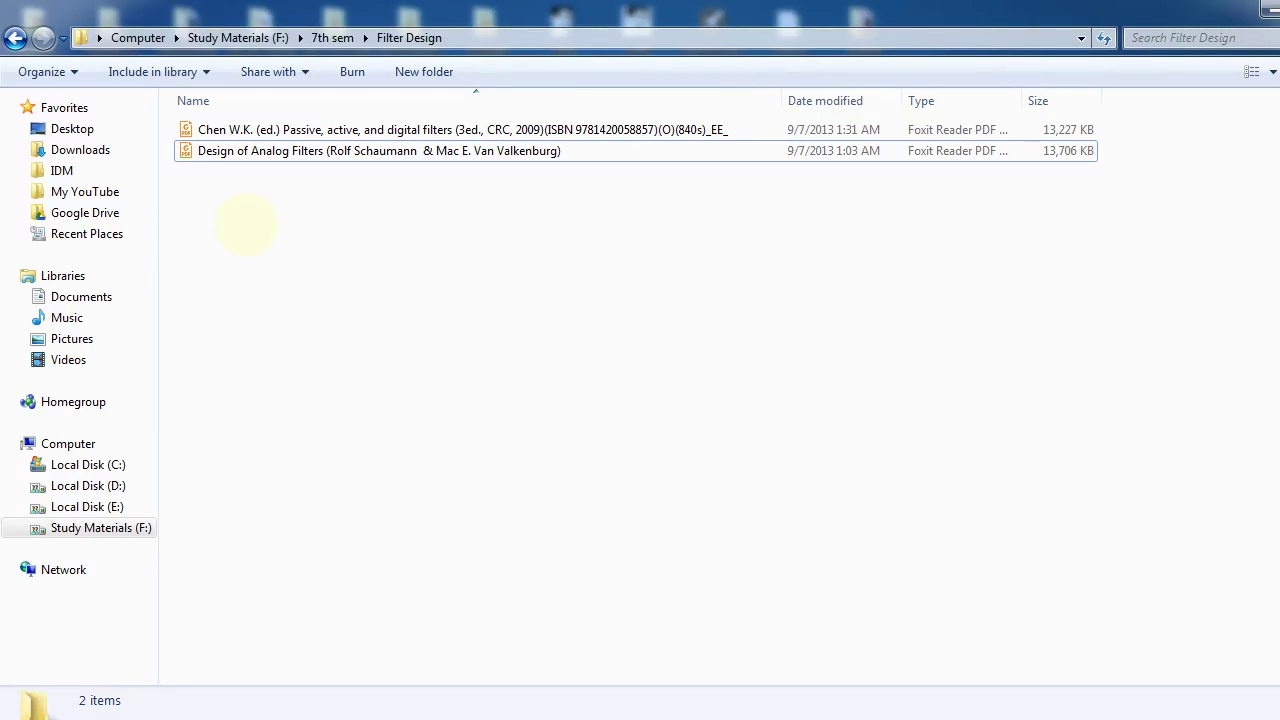
- Open the Design of Analog Filters PDF so its cover page shows, page 1 of 758
{"action": "double_click", "coordinate": [240, 160]}
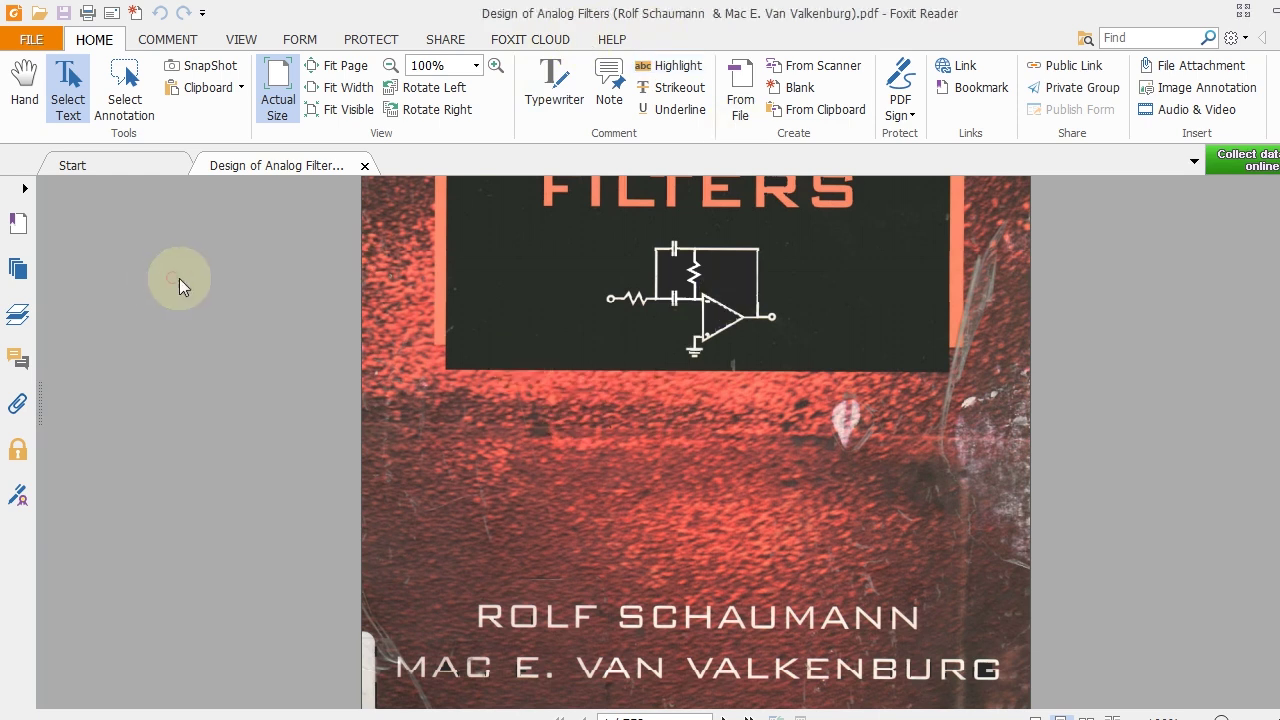
{"action": "scroll", "coordinate": [260, 230], "scroll_direction": "down", "scroll_amount": 3}
{"action": "scroll", "coordinate": [260, 230], "scroll_direction": "up", "scroll_amount": 3}
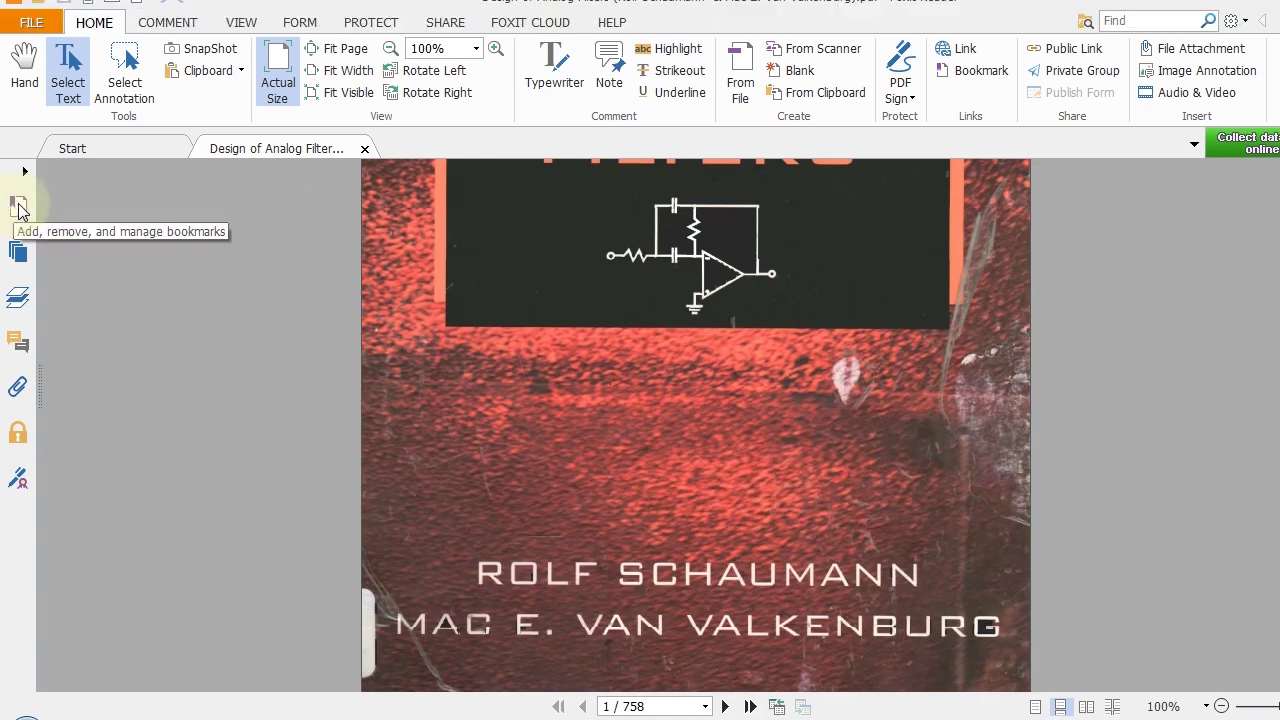
- Show the empty Bookmarks panel and bring the inner title page, page 4, into view
{"action": "left_click", "coordinate": [16, 208]}
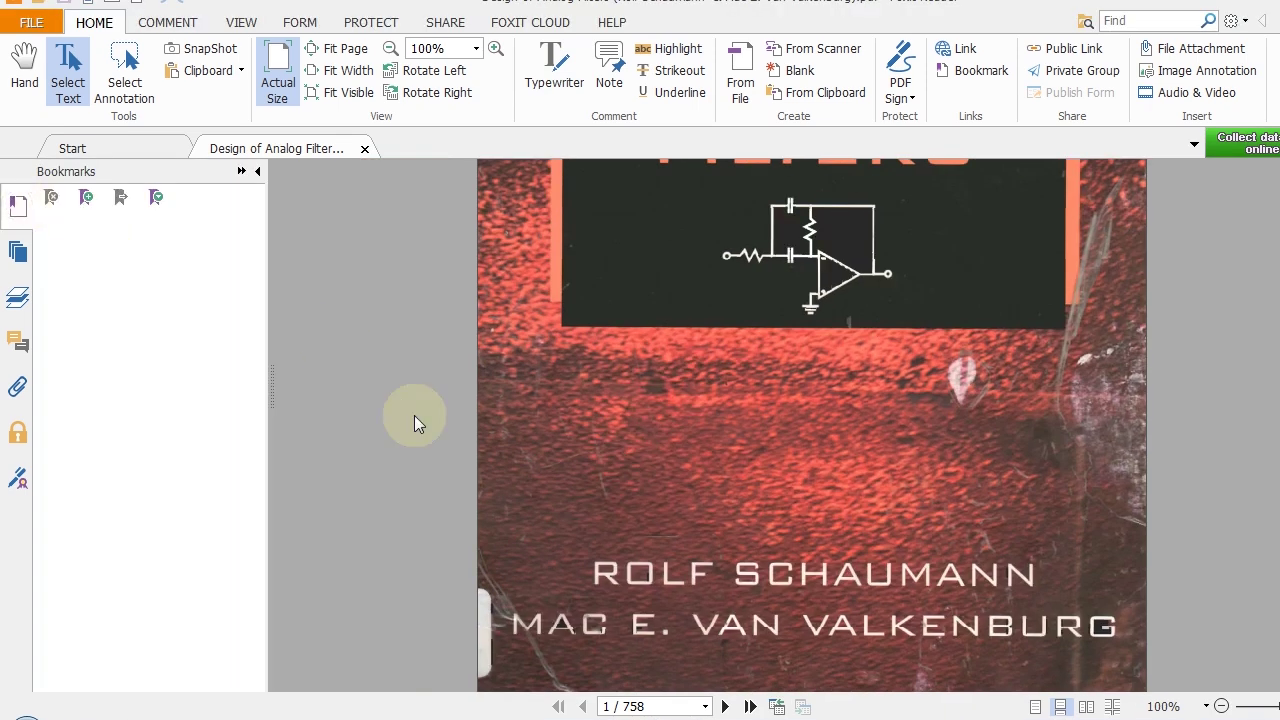
{"action": "scroll", "coordinate": [414, 415], "scroll_direction": "up", "scroll_amount": 3}
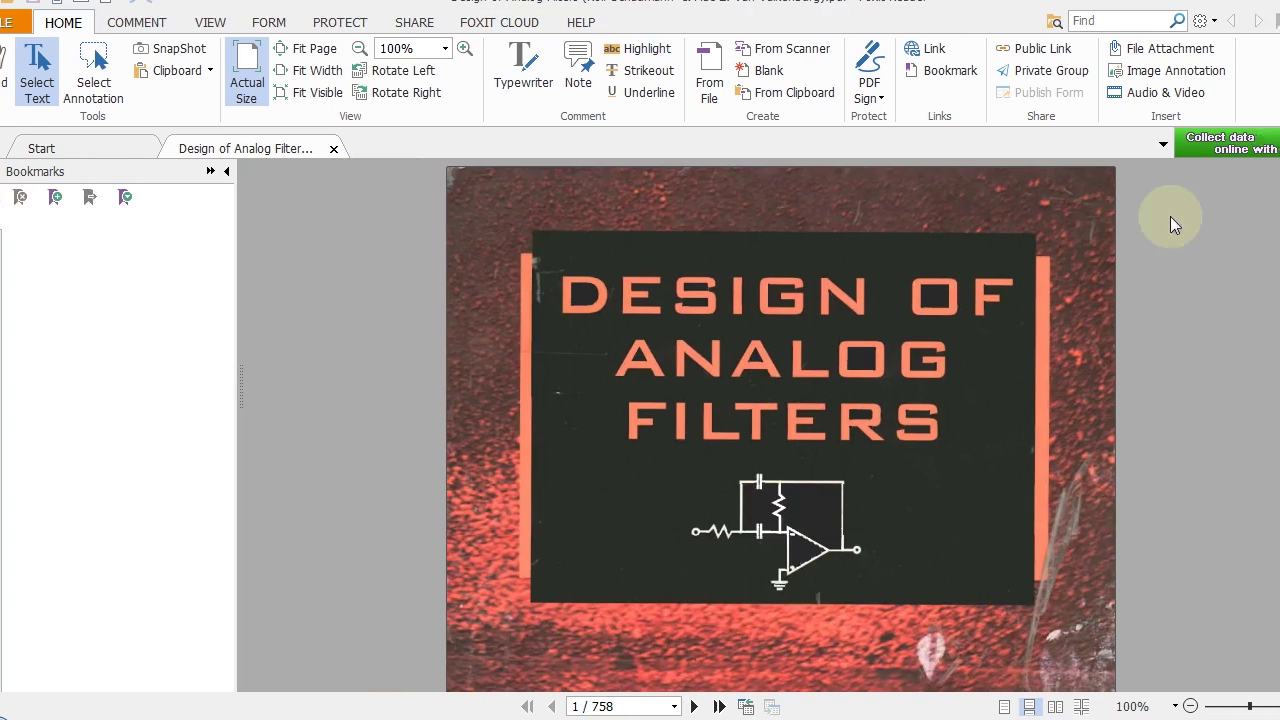
{"action": "scroll", "coordinate": [512, 405], "scroll_direction": "down", "scroll_amount": 15}
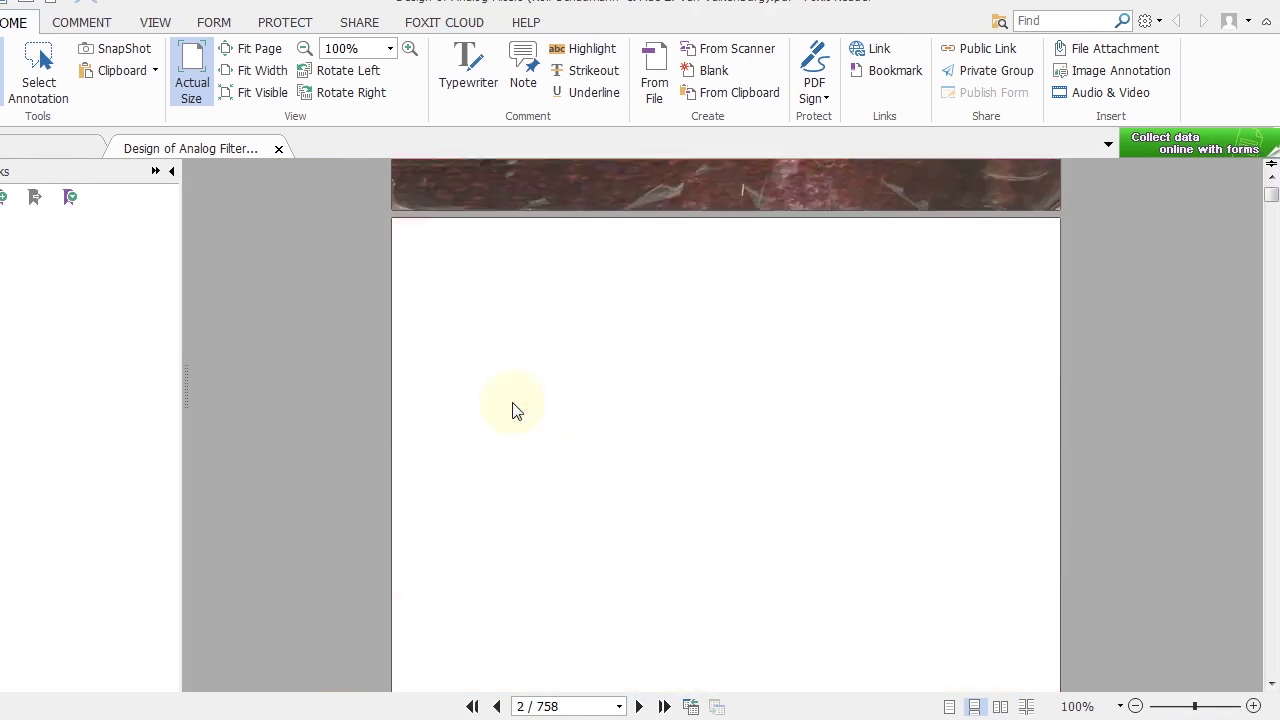
{"action": "scroll", "coordinate": [512, 410], "scroll_direction": "down", "scroll_amount": 12}
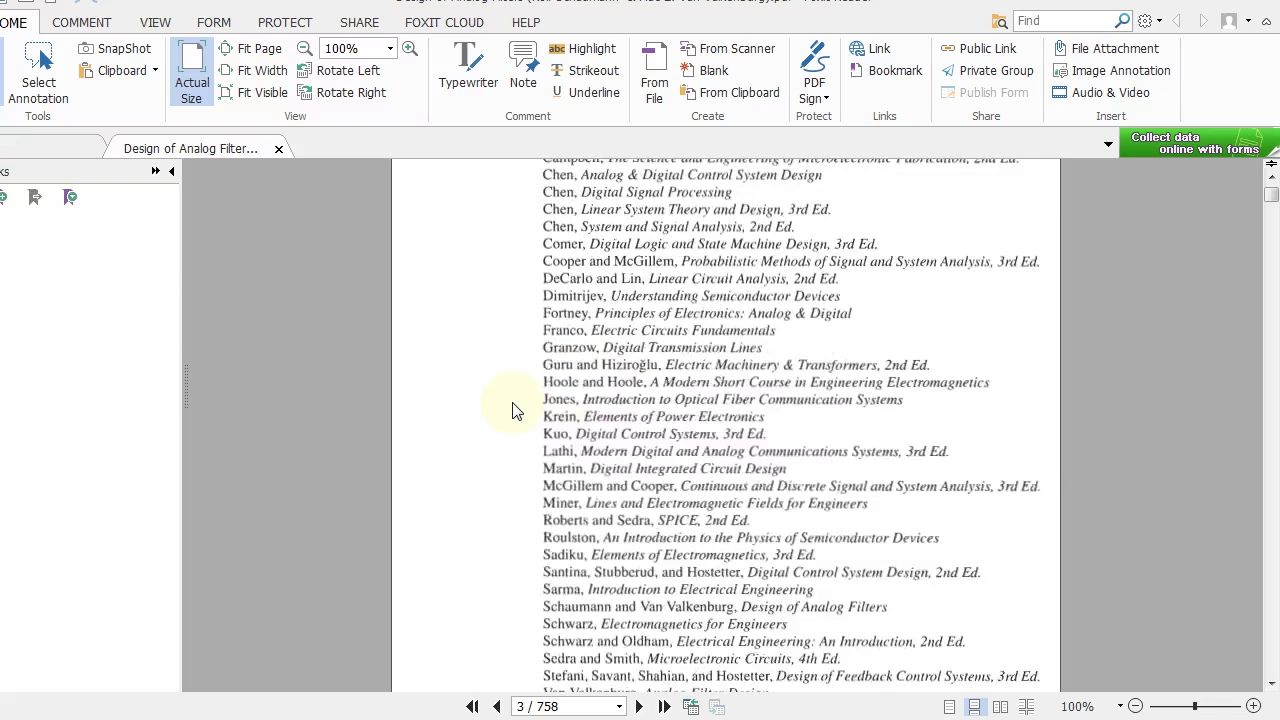
{"action": "scroll", "coordinate": [512, 410], "scroll_direction": "down", "scroll_amount": 2}
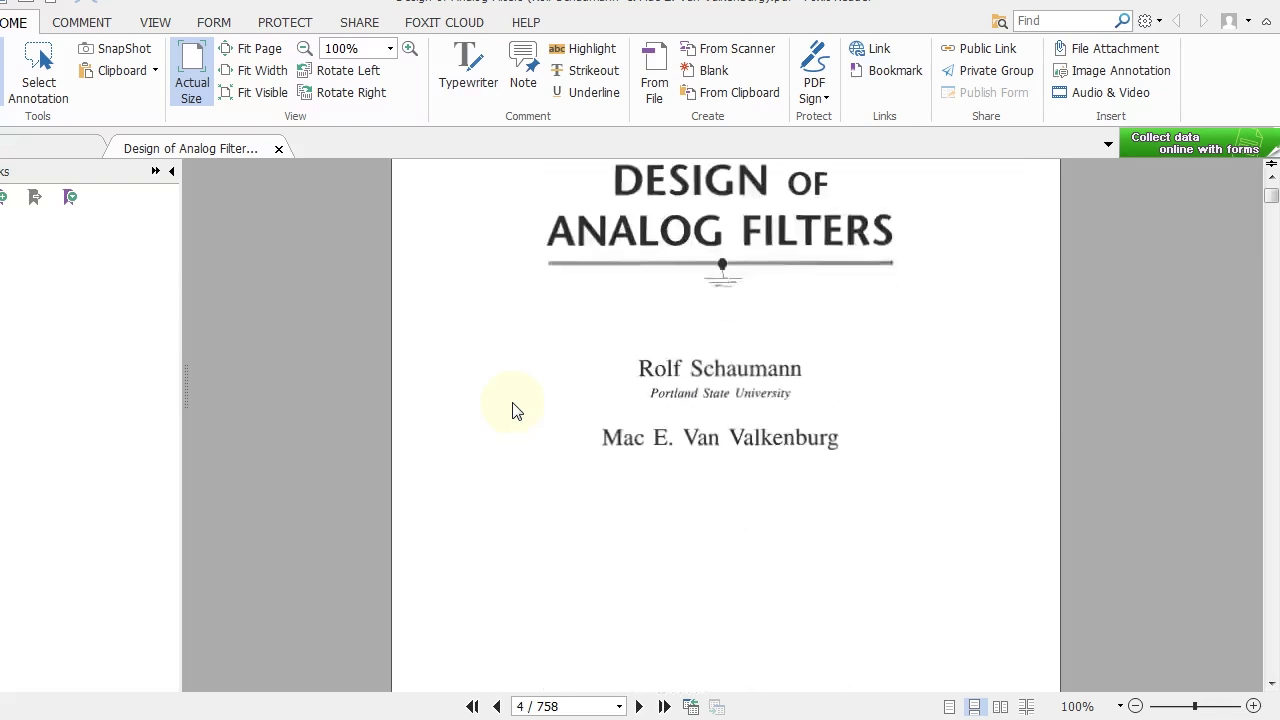
{"action": "scroll", "coordinate": [512, 410], "scroll_direction": "up", "scroll_amount": 3}
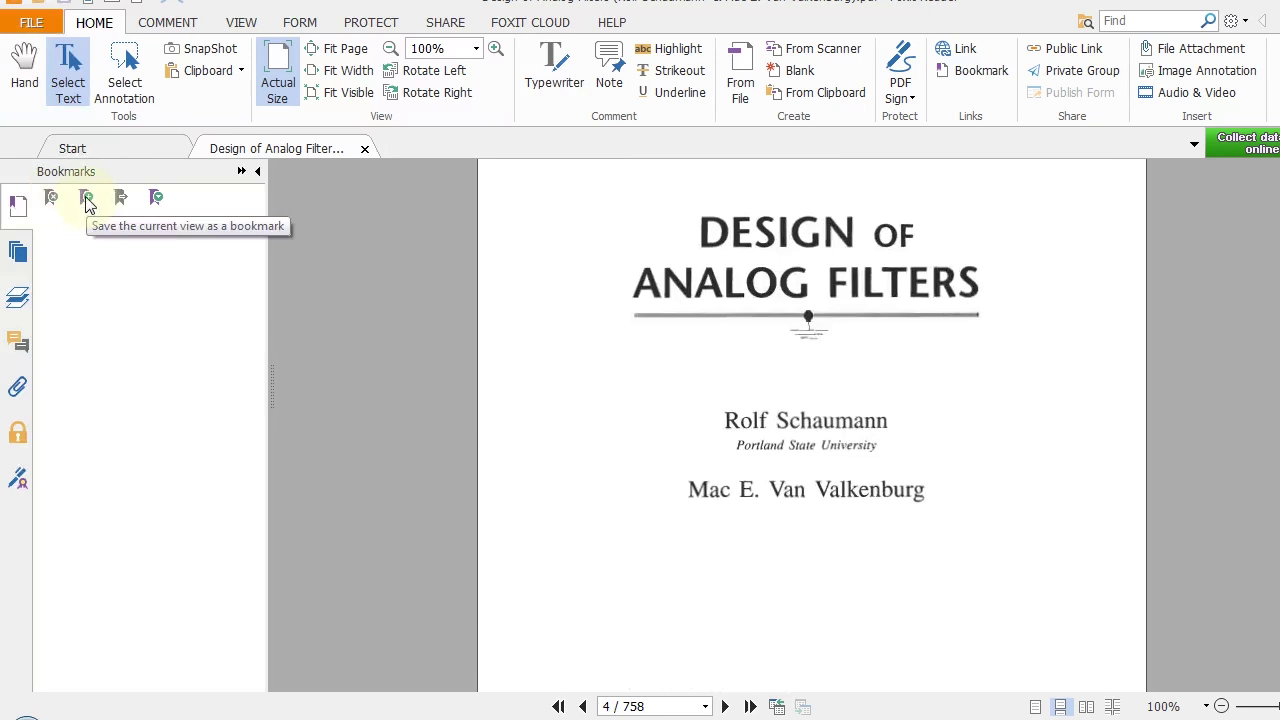
- Bookmark the title page with the name 'Design of analog filters'
{"action": "left_click", "coordinate": [87, 203]}
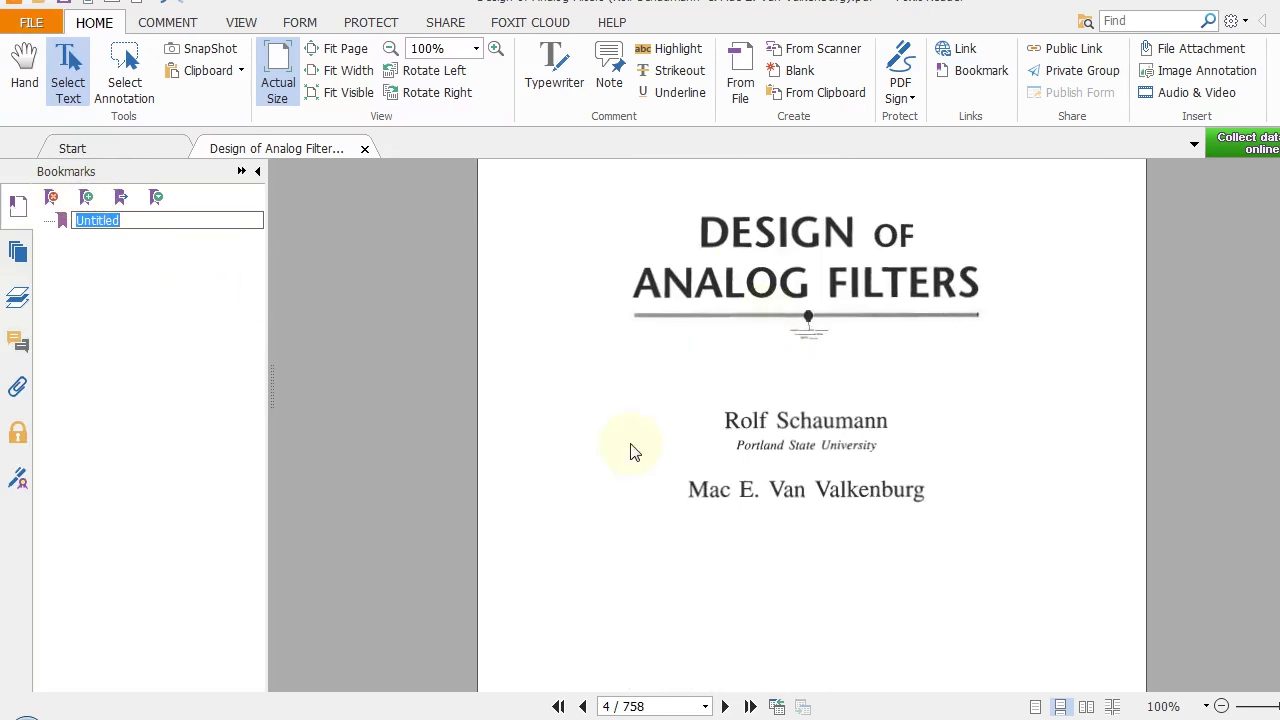
{"action": "type", "text": "Design of ana"}
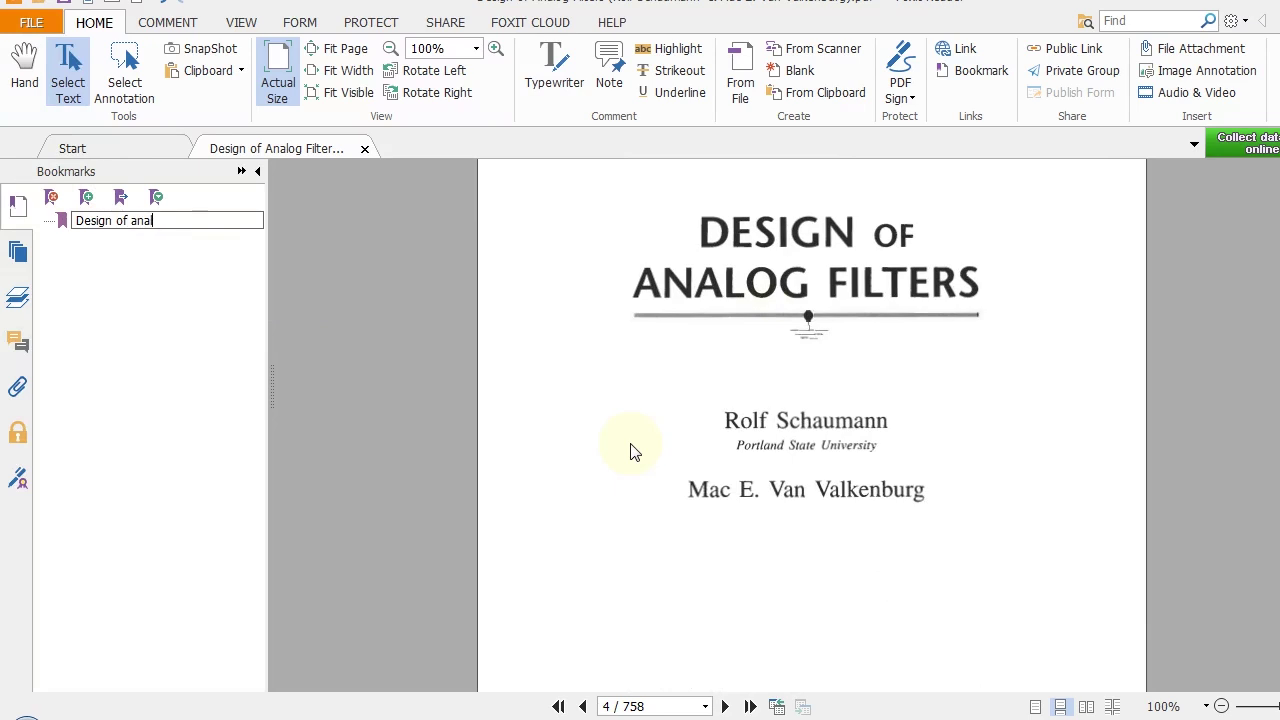
{"action": "type", "text": "log filters"}
{"action": "left_click", "coordinate": [395, 351]}
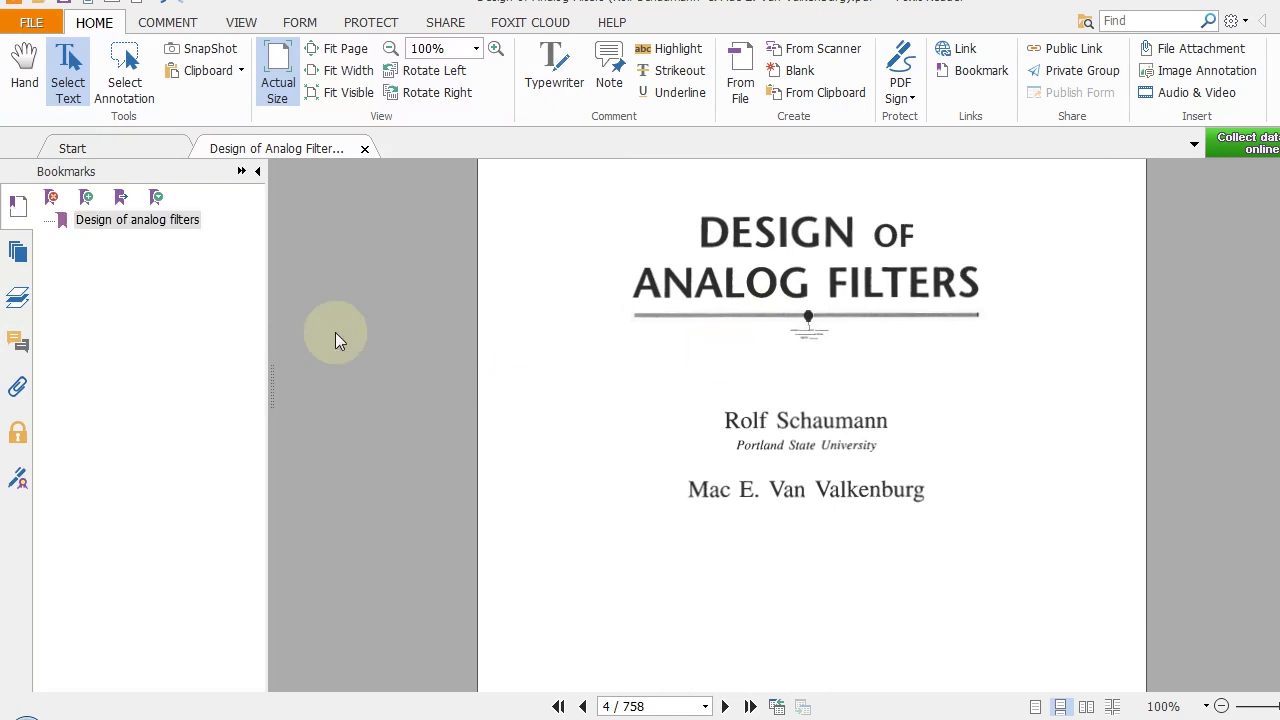
- Go to the 'Design of analog filters' bookmark, then move on to the contents page, page 6
{"action": "left_click", "coordinate": [108, 217]}
{"action": "scroll", "coordinate": [341, 326], "scroll_direction": "down", "scroll_amount": 2}
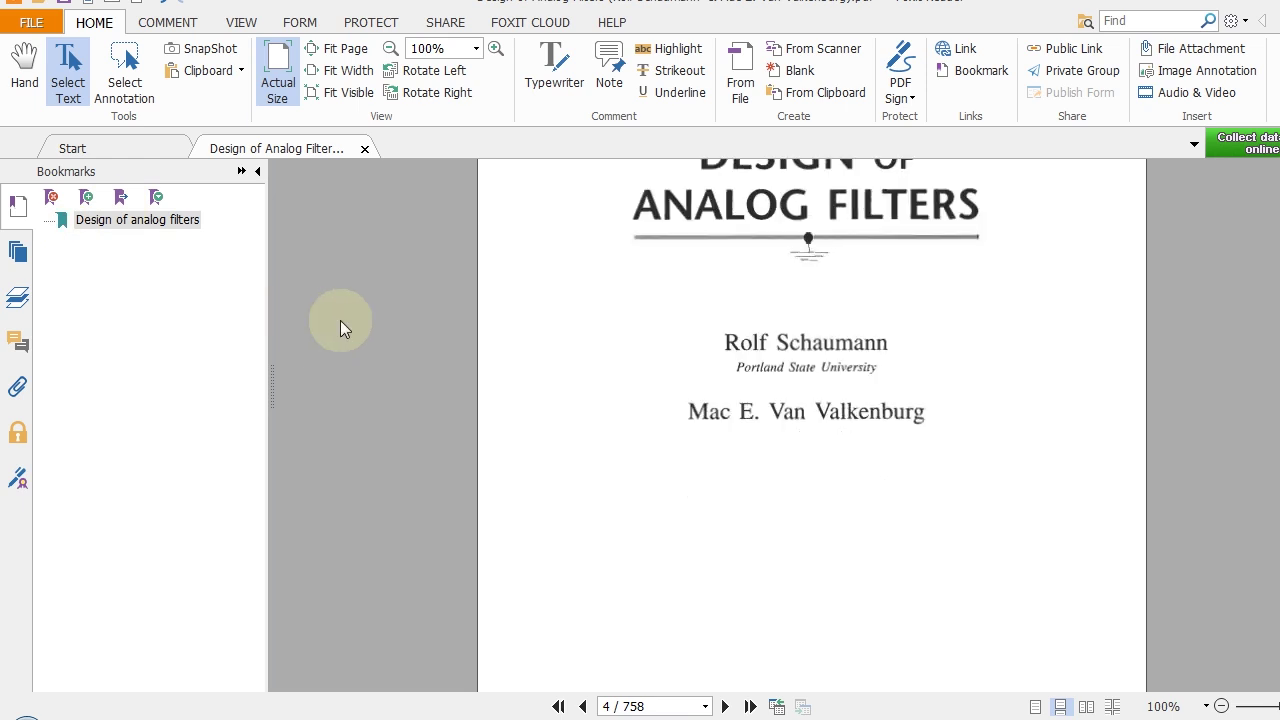
{"action": "scroll", "coordinate": [340, 320], "scroll_direction": "down", "scroll_amount": 15}
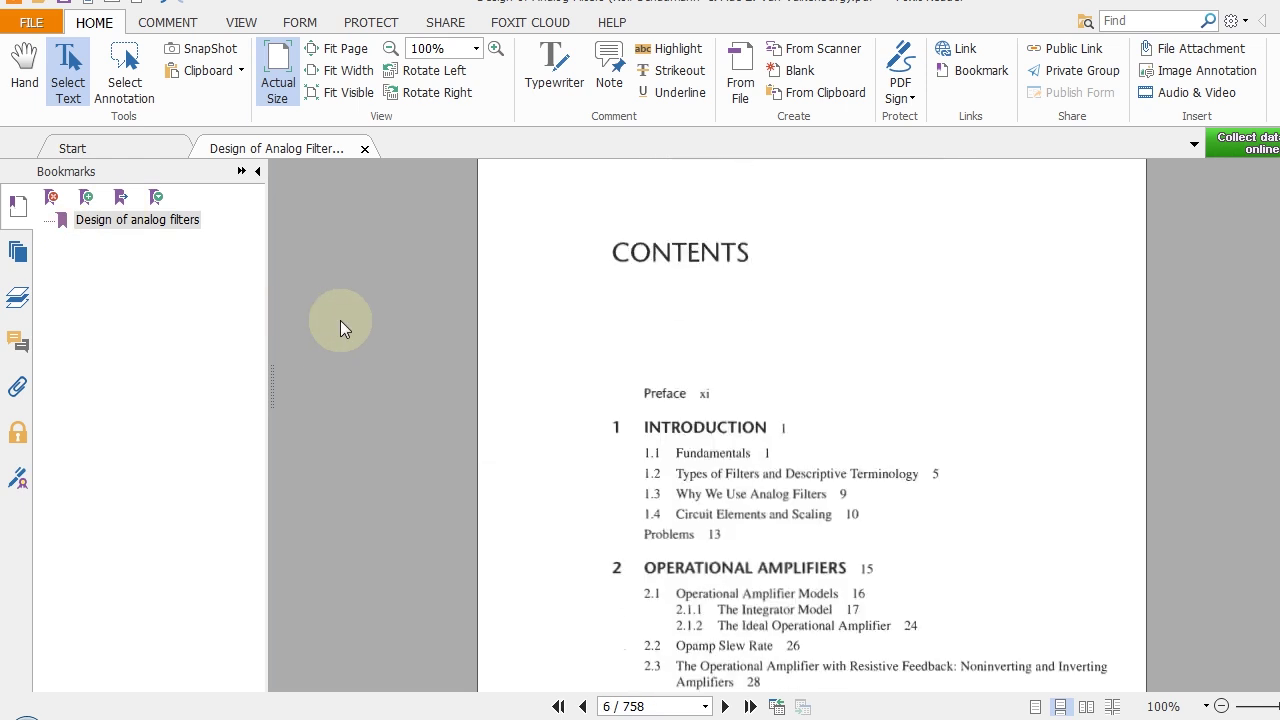
{"action": "scroll", "coordinate": [340, 320], "scroll_direction": "down", "scroll_amount": 3}
{"action": "scroll", "coordinate": [340, 320], "scroll_direction": "up", "scroll_amount": 1}
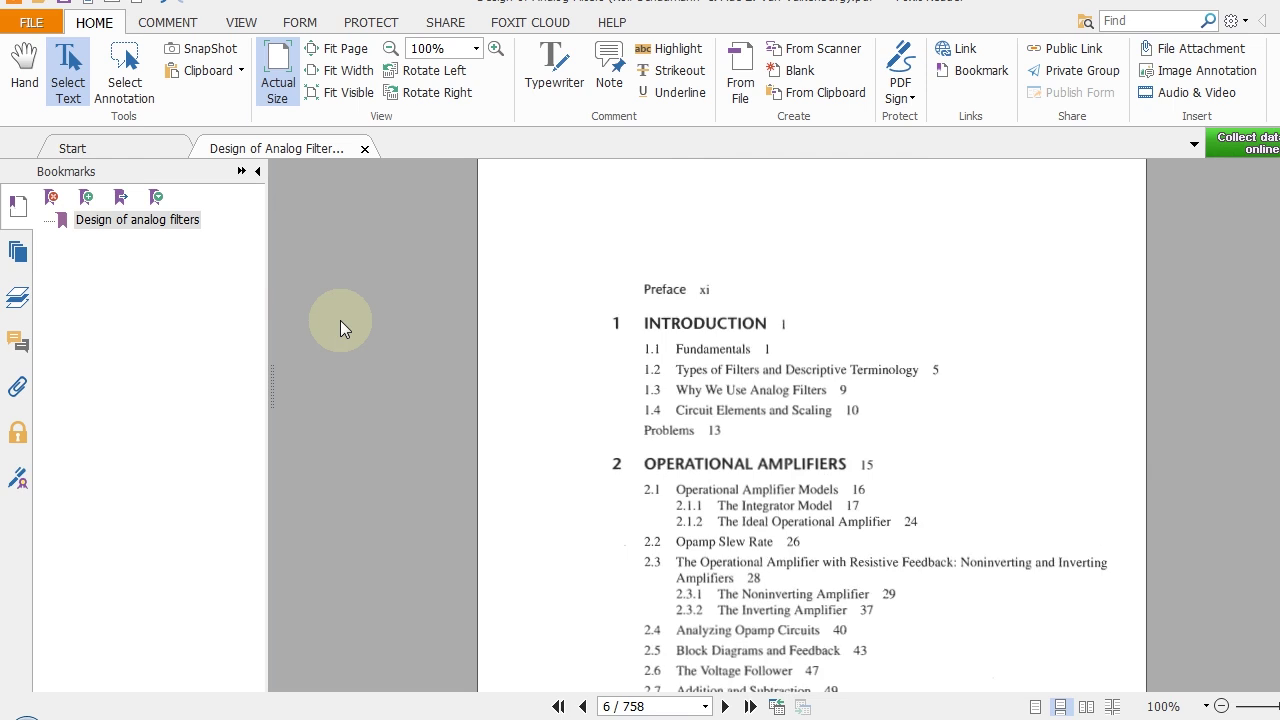
{"action": "scroll", "coordinate": [340, 320], "scroll_direction": "down", "scroll_amount": 3}
{"action": "scroll", "coordinate": [340, 320], "scroll_direction": "up", "scroll_amount": 2}
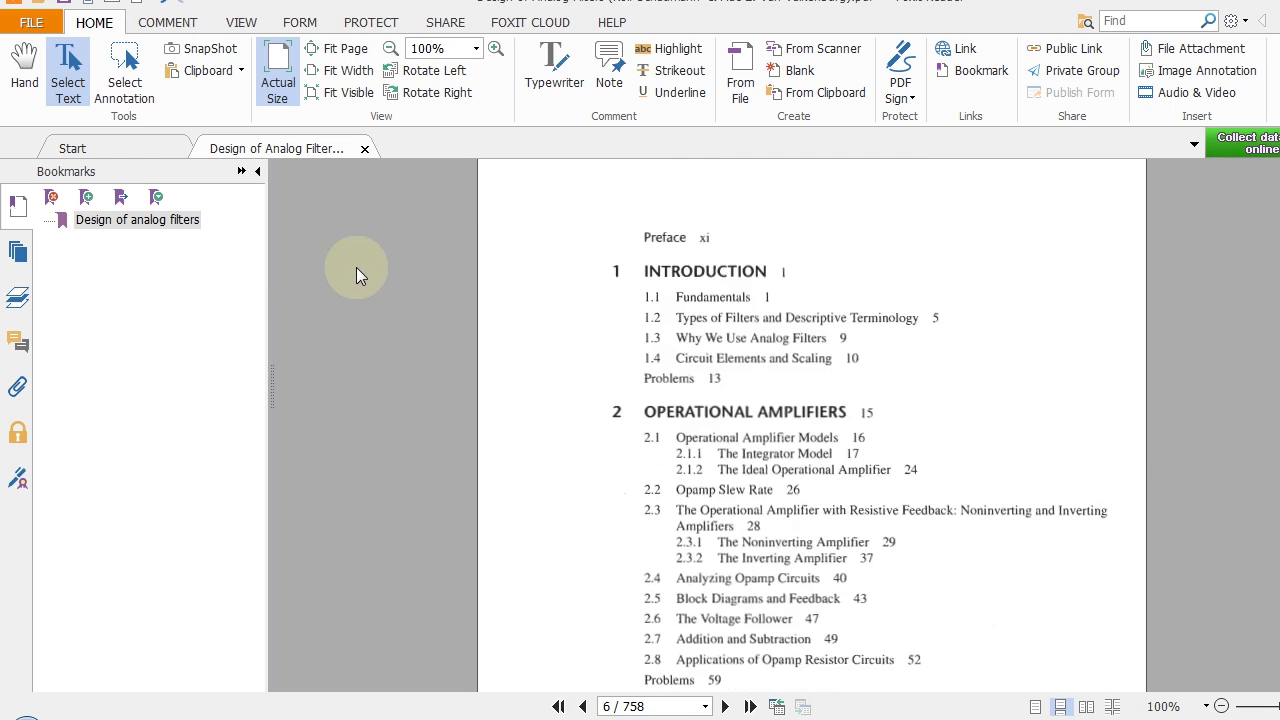
{"action": "scroll", "coordinate": [383, 390], "scroll_direction": "up", "scroll_amount": 1}
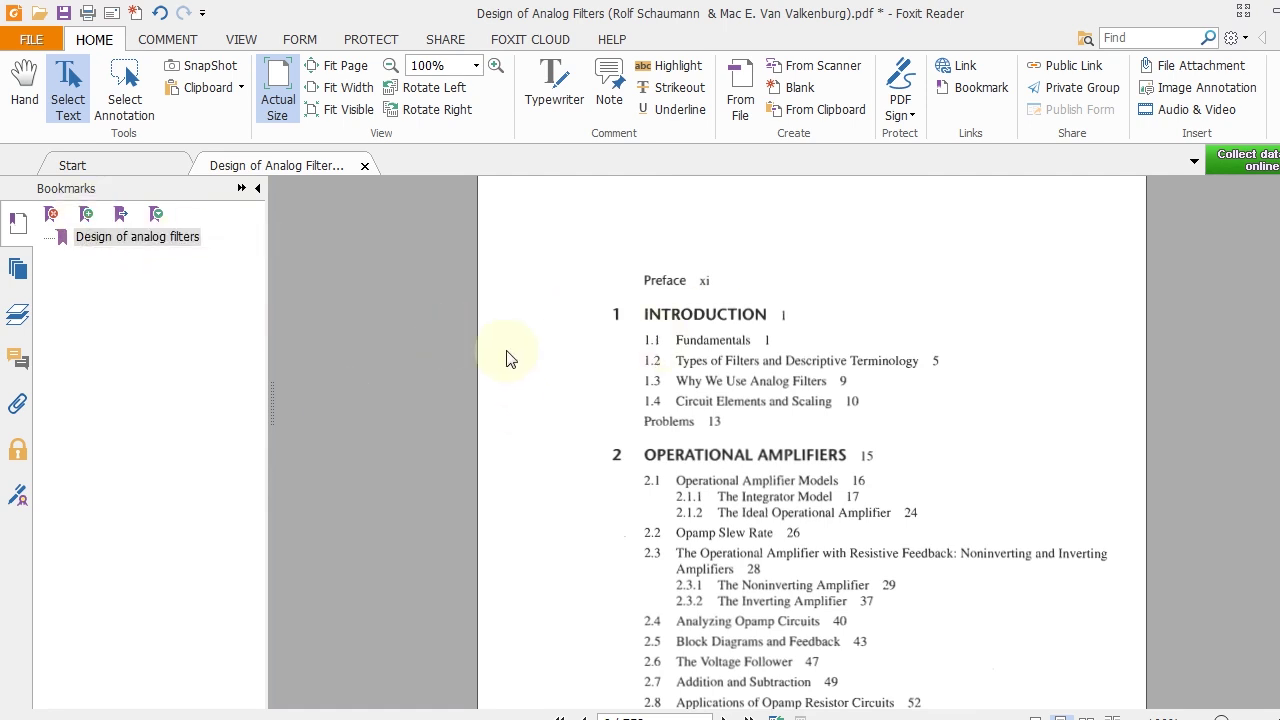
{"action": "scroll", "coordinate": [507, 358], "scroll_direction": "down", "scroll_amount": 2}
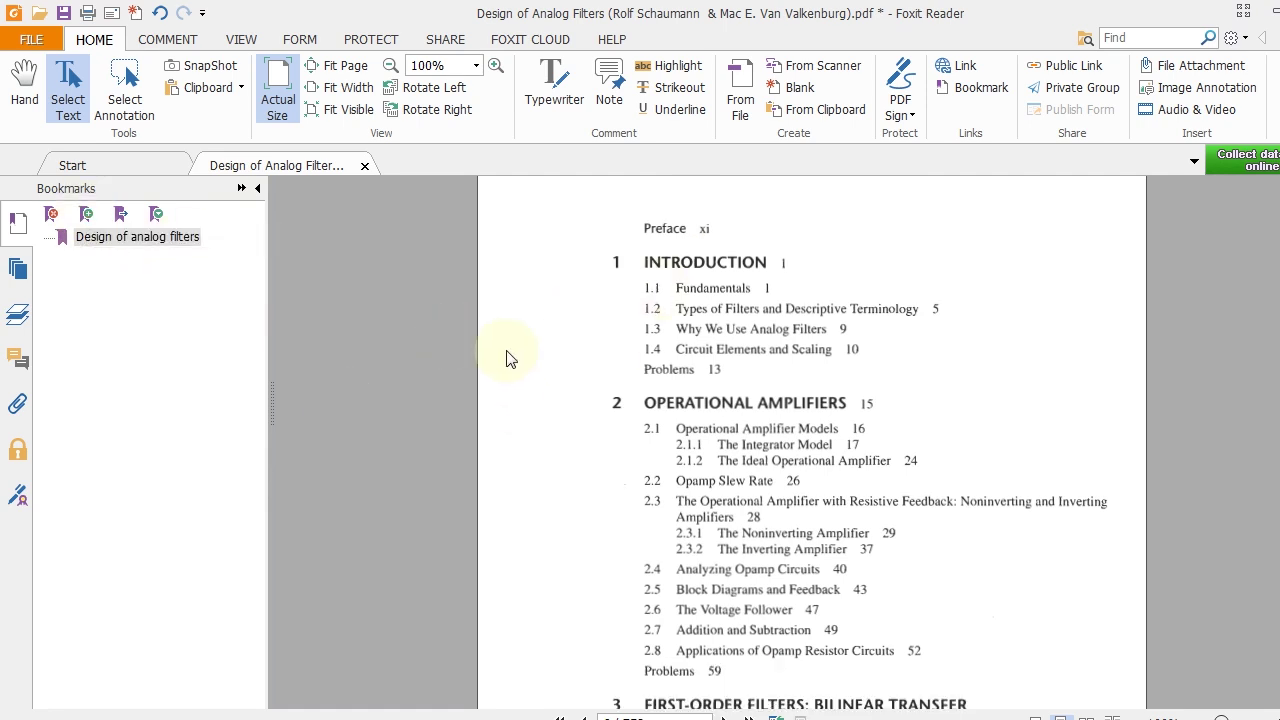
- Bookmark the contents page and rename the new Untitled bookmark to 'Contents'
{"action": "left_click", "coordinate": [86, 222]}
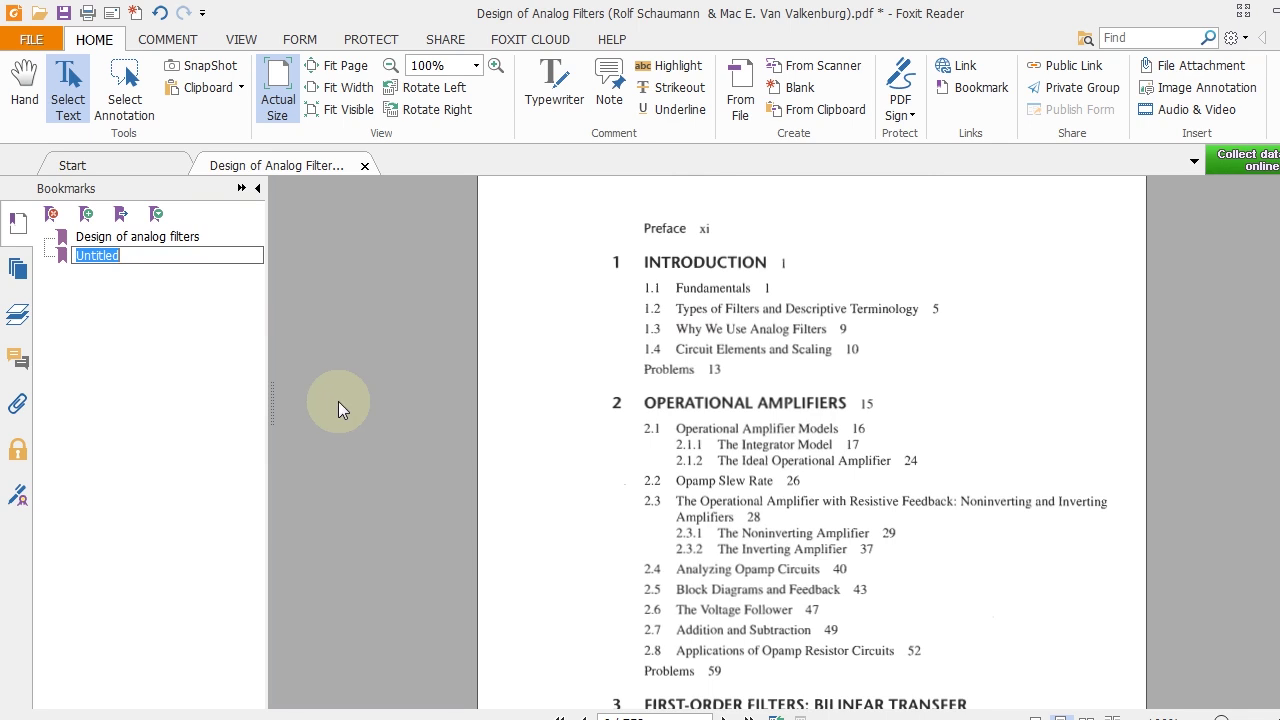
{"action": "left_click", "coordinate": [370, 425]}
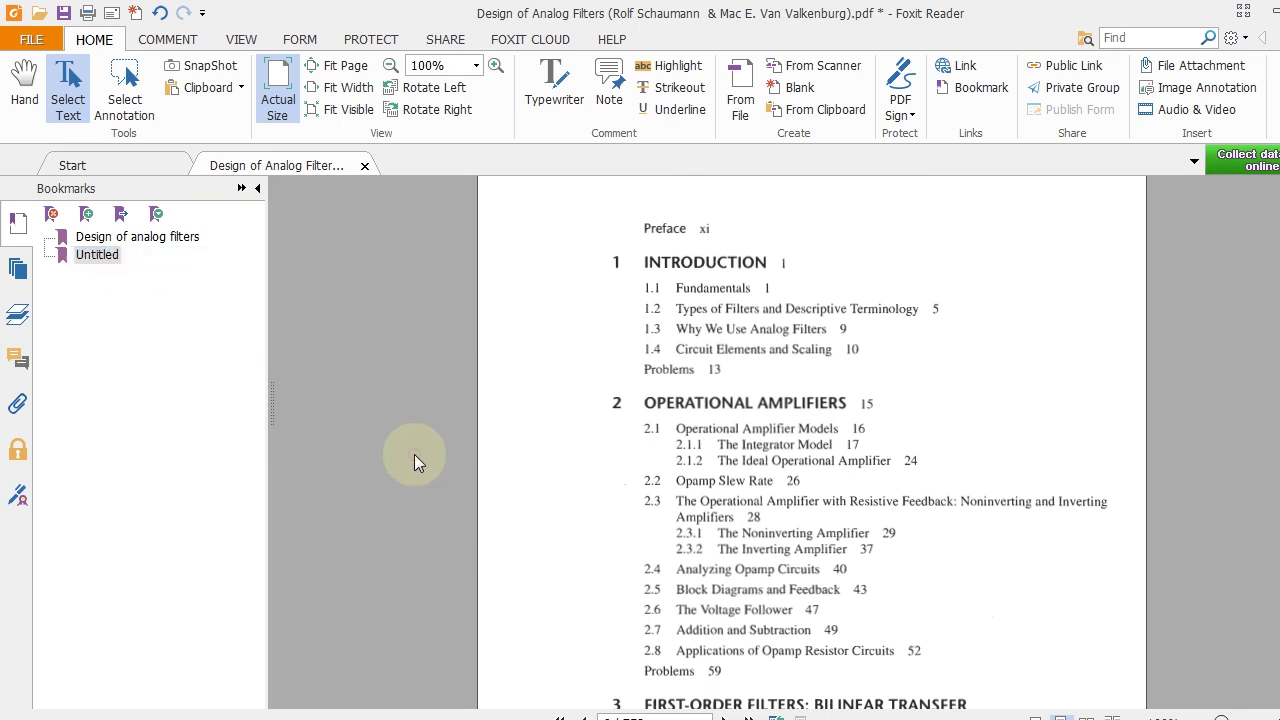
{"action": "scroll", "coordinate": [414, 454], "scroll_direction": "up", "scroll_amount": 3}
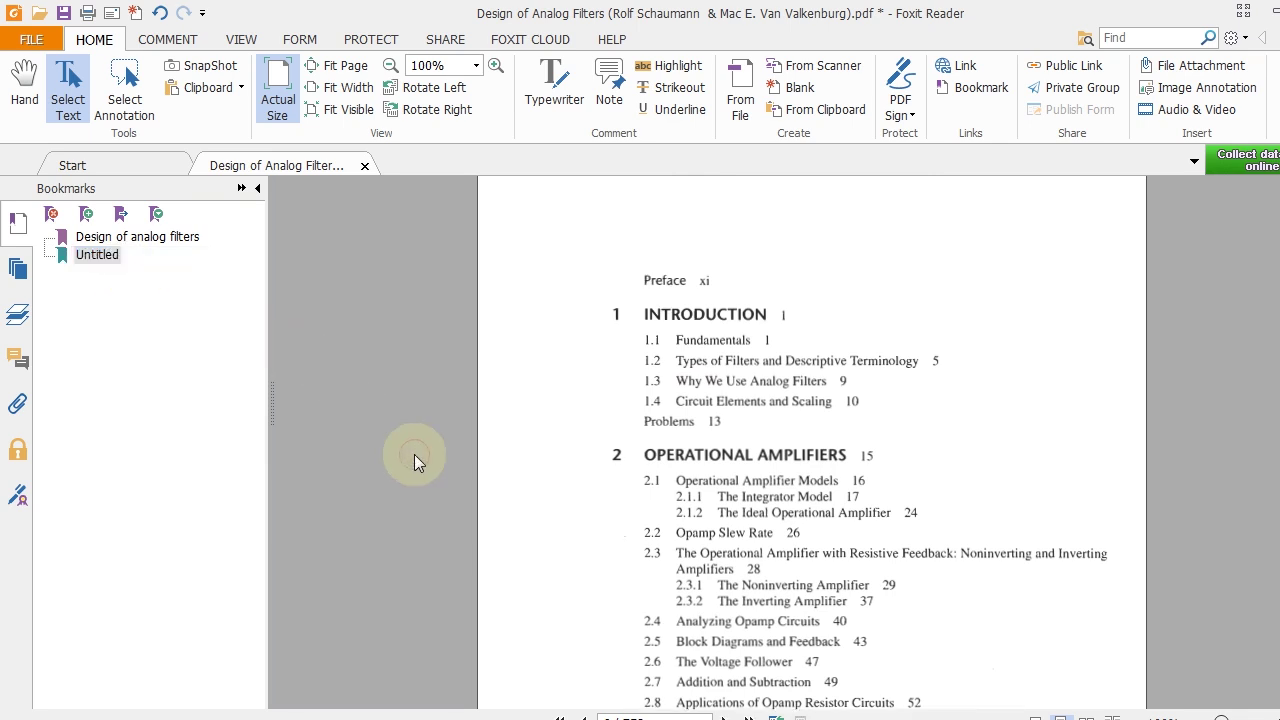
{"action": "left_click", "coordinate": [106, 264]}
{"action": "left_click", "coordinate": [104, 263]}
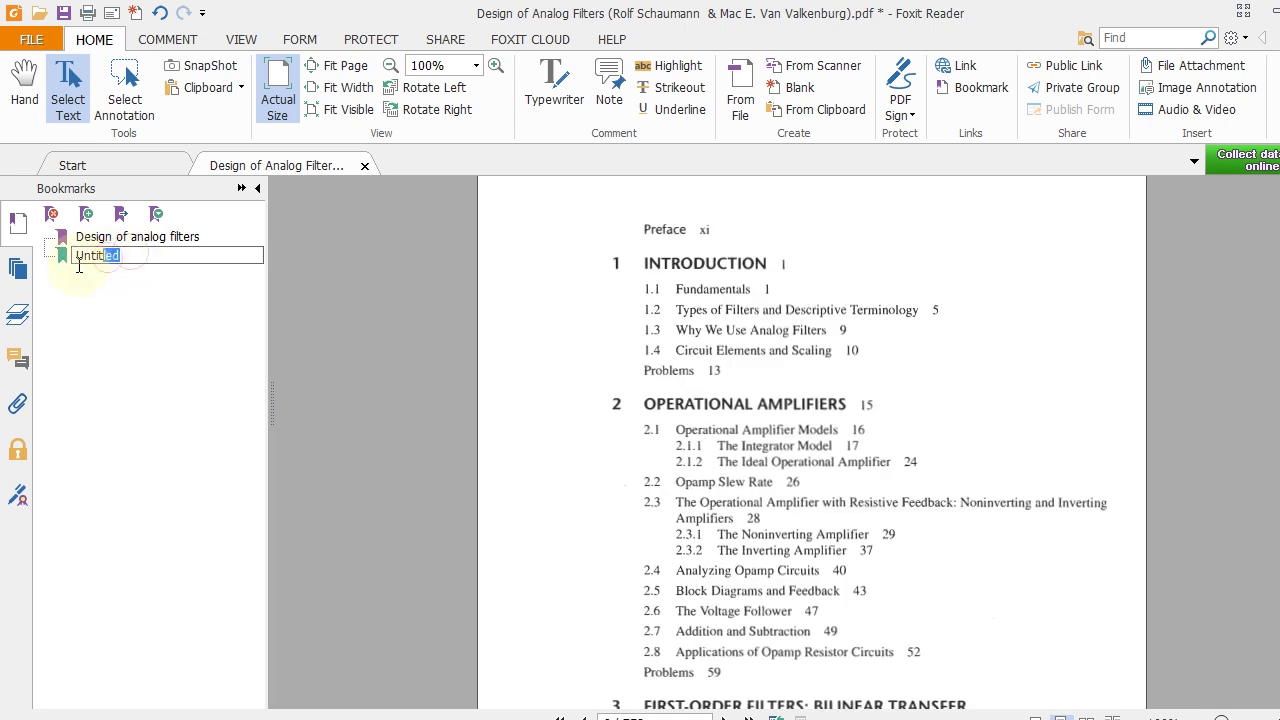
{"action": "left_click_drag", "start_coordinate": [79, 266], "coordinate": [75, 264]}
{"action": "type", "text": "Contents"}
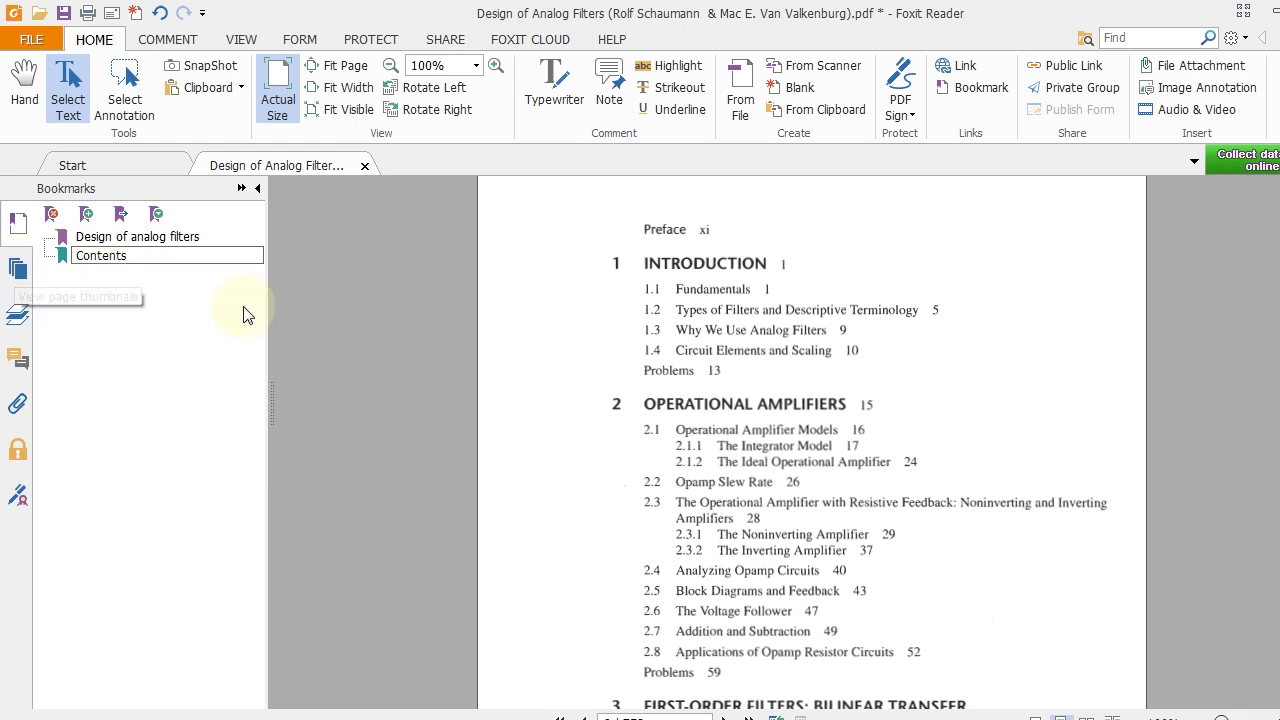
{"action": "left_click", "coordinate": [357, 316]}
- Go to the Chapter 1 Introduction page, bookmark it, and begin naming it 'Introduction'
{"action": "scroll", "coordinate": [454, 388], "scroll_direction": "down", "scroll_amount": 3}
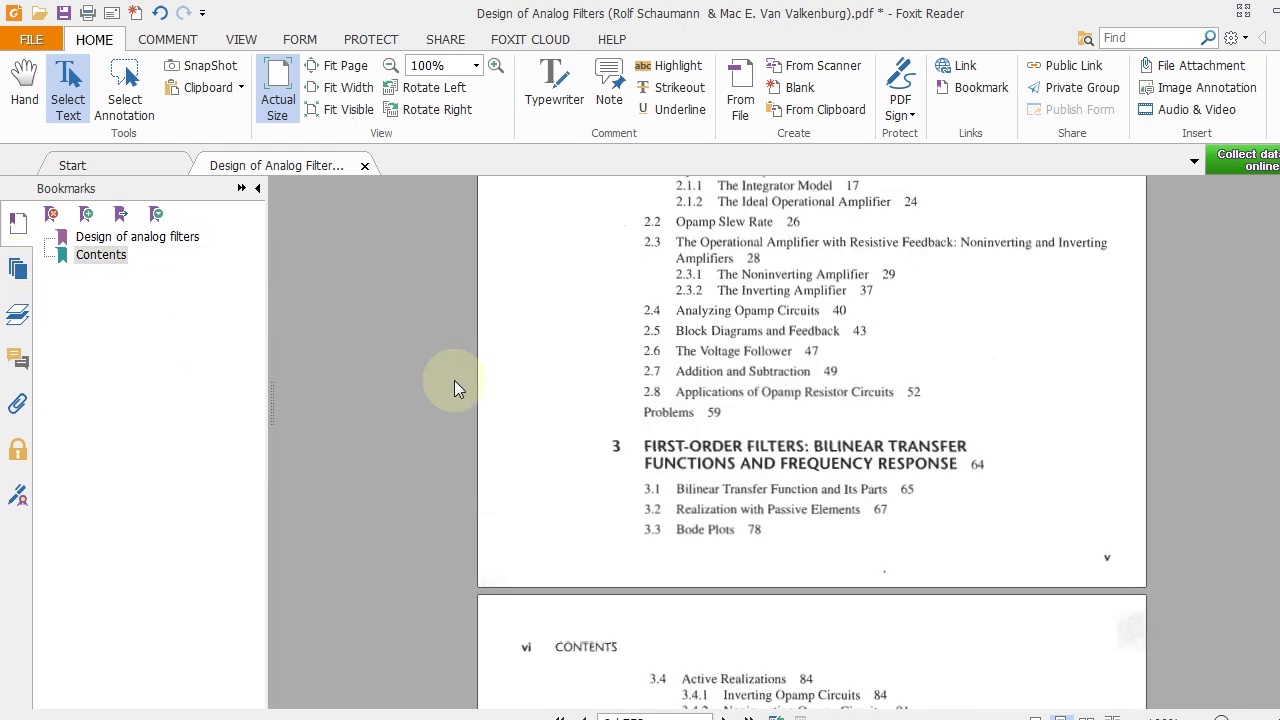
{"action": "scroll", "coordinate": [454, 388], "scroll_direction": "up", "scroll_amount": 4}
{"action": "scroll", "coordinate": [454, 380], "scroll_direction": "up", "scroll_amount": 2}
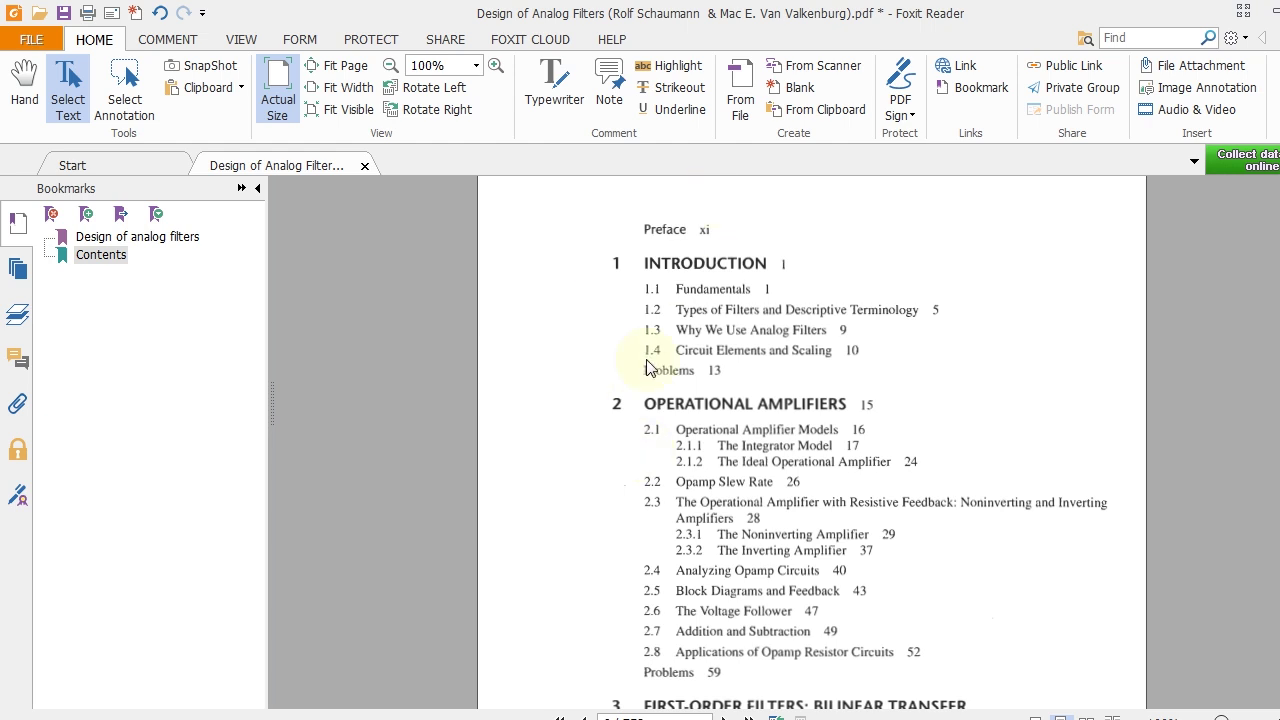
{"action": "scroll", "coordinate": [487, 387], "scroll_direction": "down", "scroll_amount": 6}
{"action": "scroll", "coordinate": [487, 387], "scroll_direction": "down", "scroll_amount": 20}
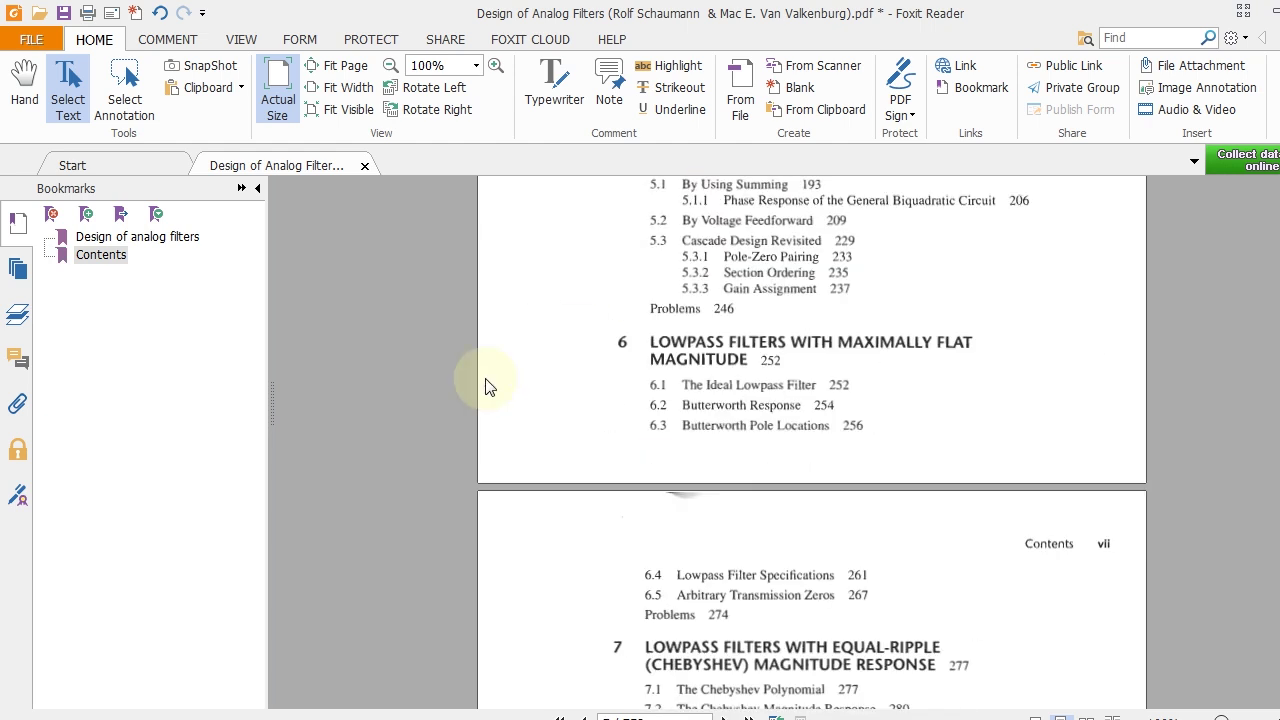
{"action": "scroll", "coordinate": [487, 387], "scroll_direction": "down", "scroll_amount": 20}
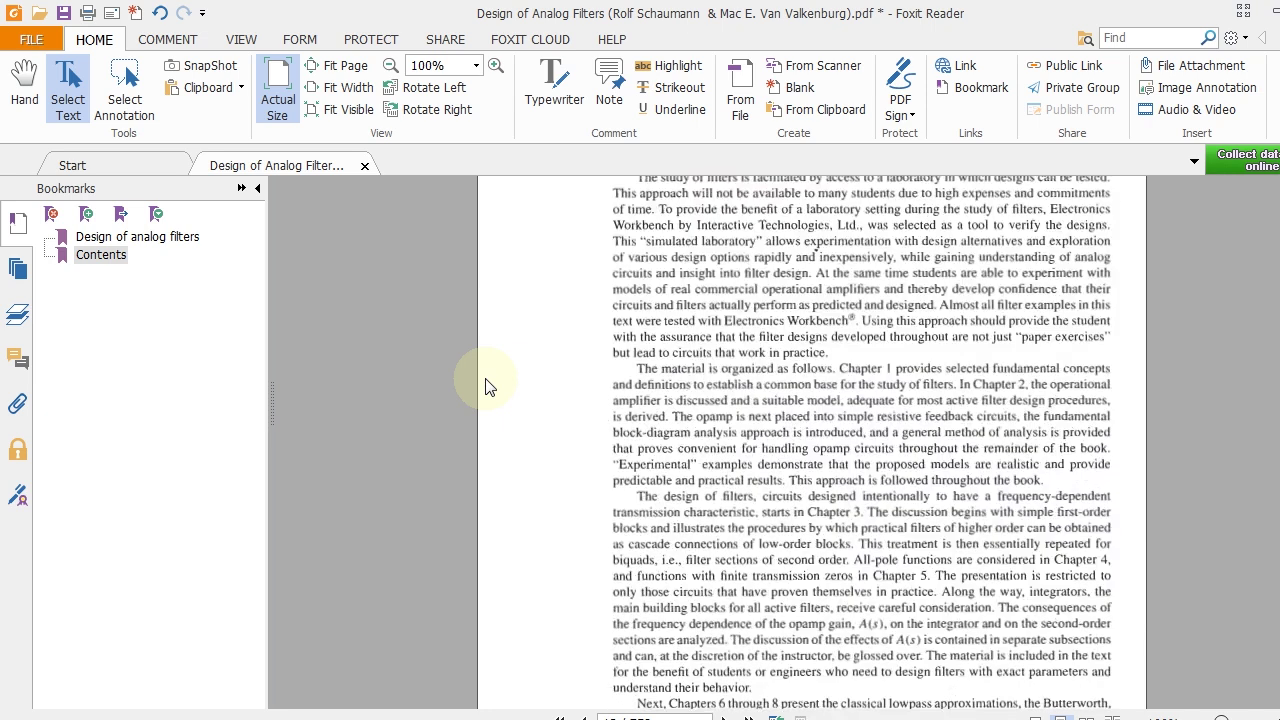
{"action": "scroll", "coordinate": [487, 387], "scroll_direction": "down", "scroll_amount": 3}
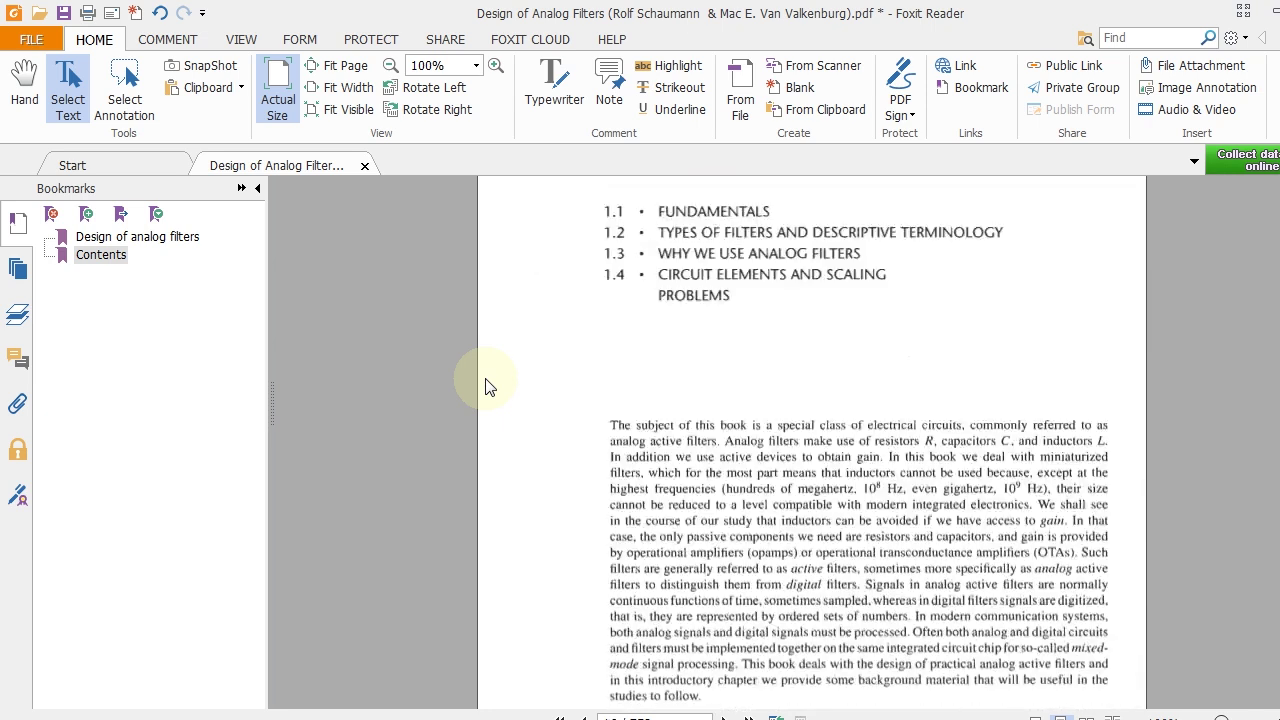
{"action": "scroll", "coordinate": [487, 387], "scroll_direction": "up", "scroll_amount": 4}
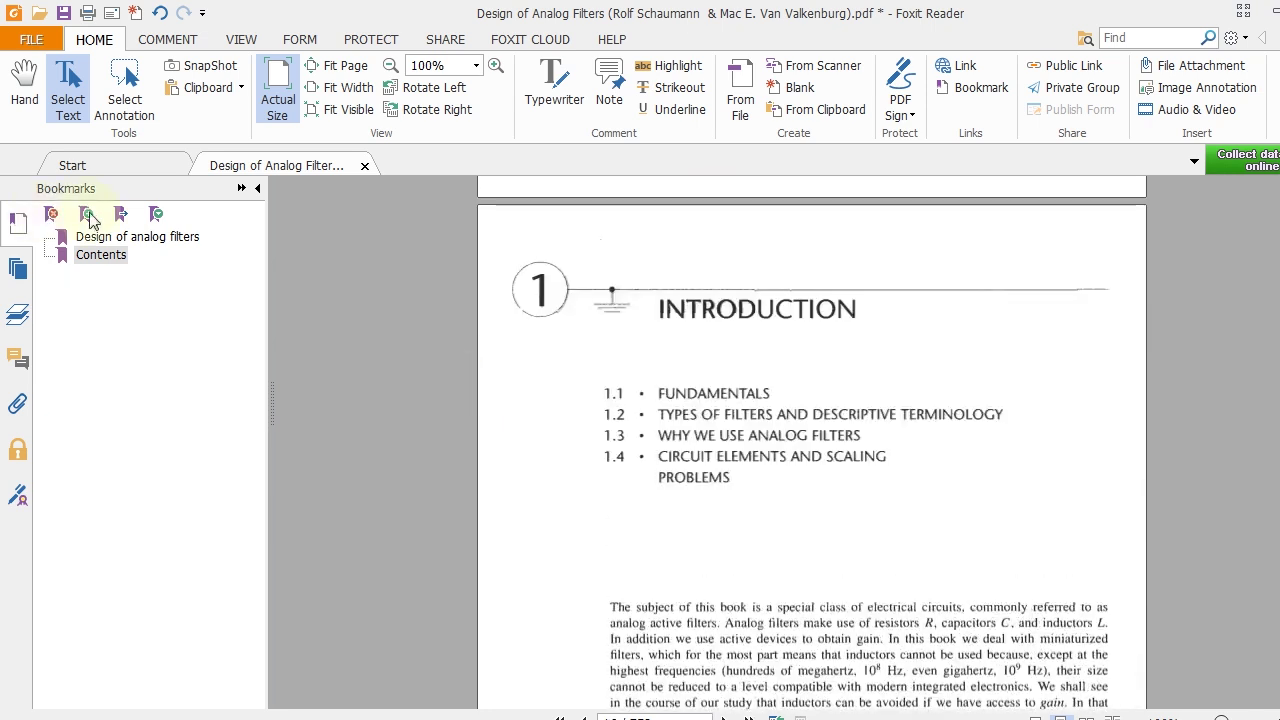
{"action": "left_click", "coordinate": [87, 213]}
{"action": "type", "text": "Introduction"}
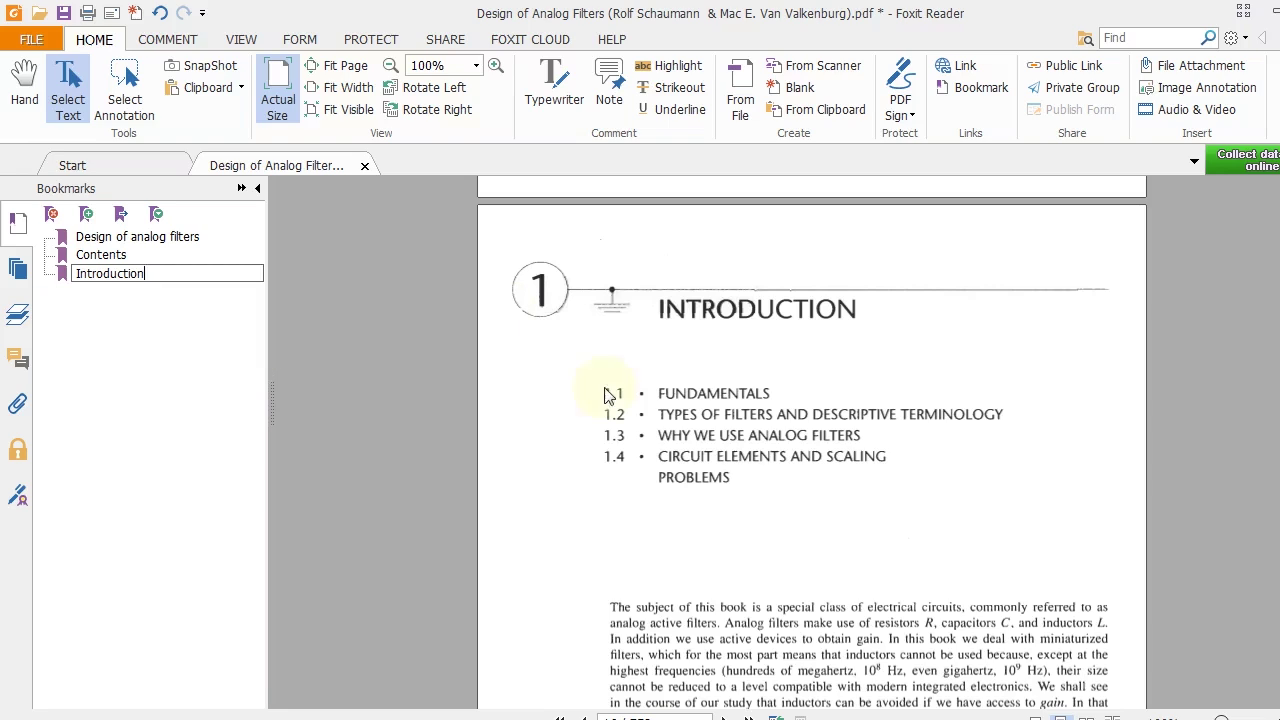
- Finish naming the 'Introduction' bookmark and bring section 1.1 into view
{"action": "left_click", "coordinate": [456, 437]}
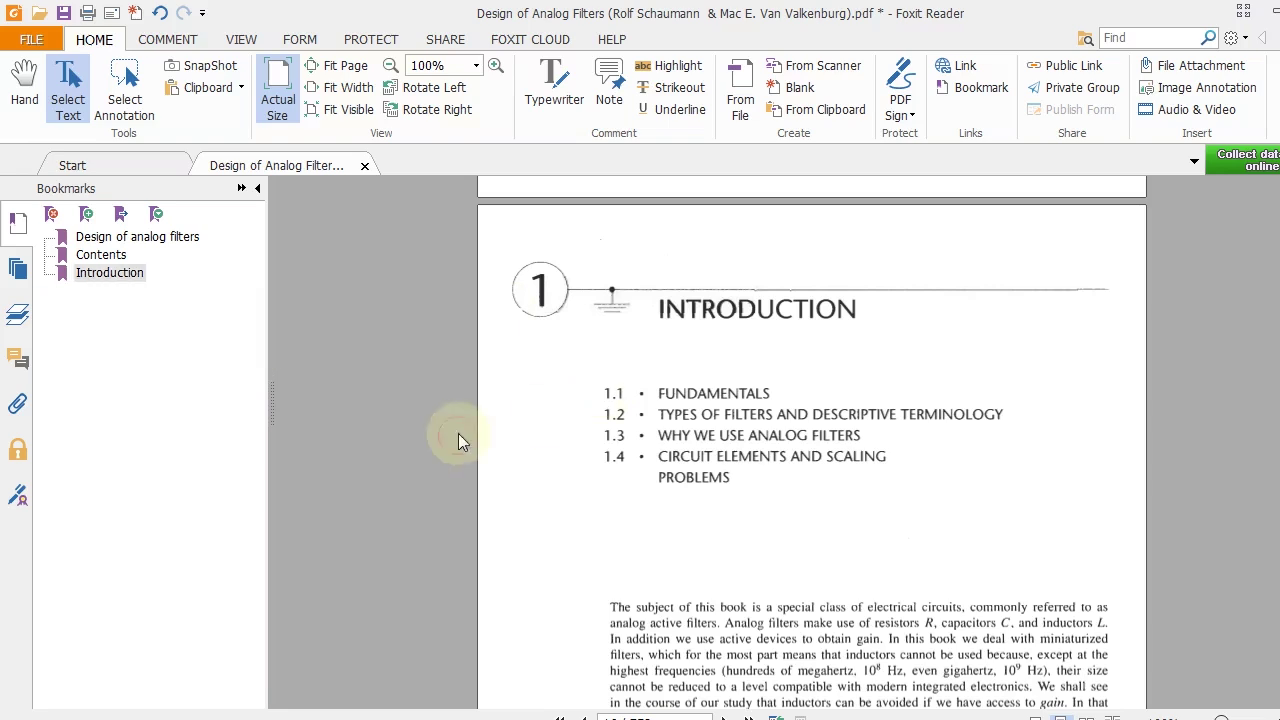
{"action": "scroll", "coordinate": [406, 408], "scroll_direction": "down", "scroll_amount": 2}
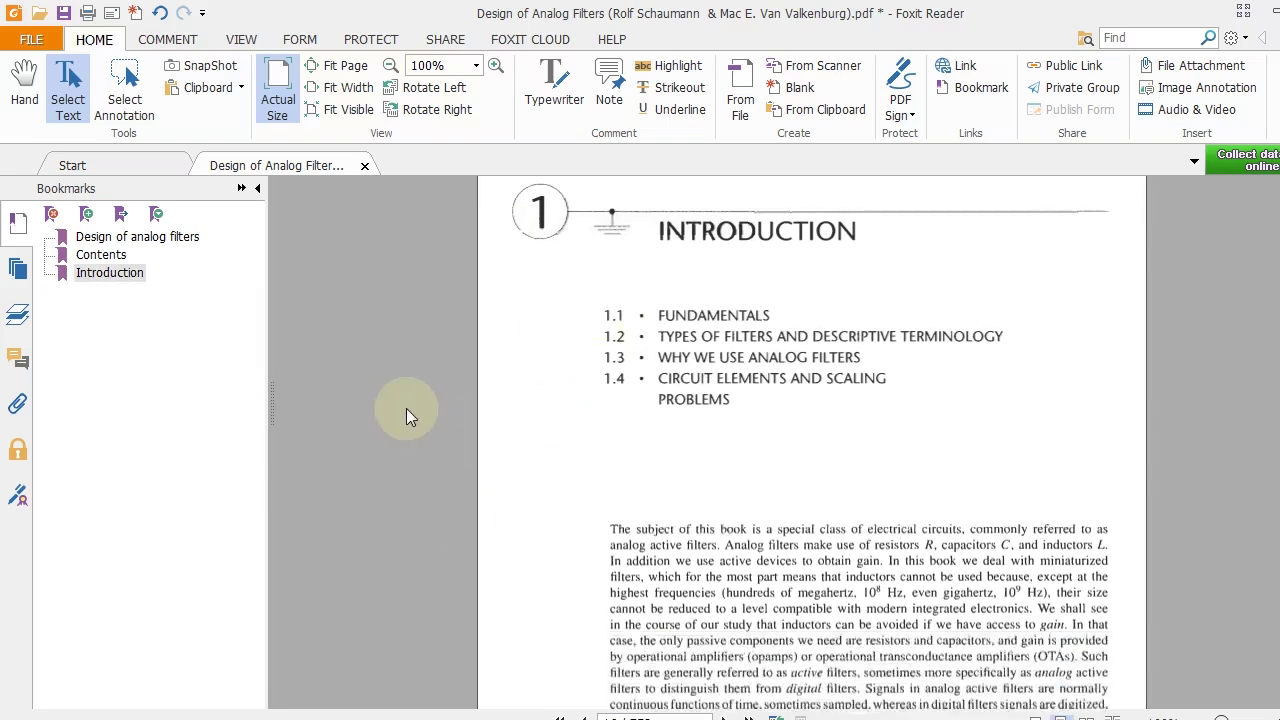
{"action": "scroll", "coordinate": [406, 408], "scroll_direction": "up", "scroll_amount": 3}
{"action": "scroll", "coordinate": [406, 408], "scroll_direction": "down", "scroll_amount": 10}
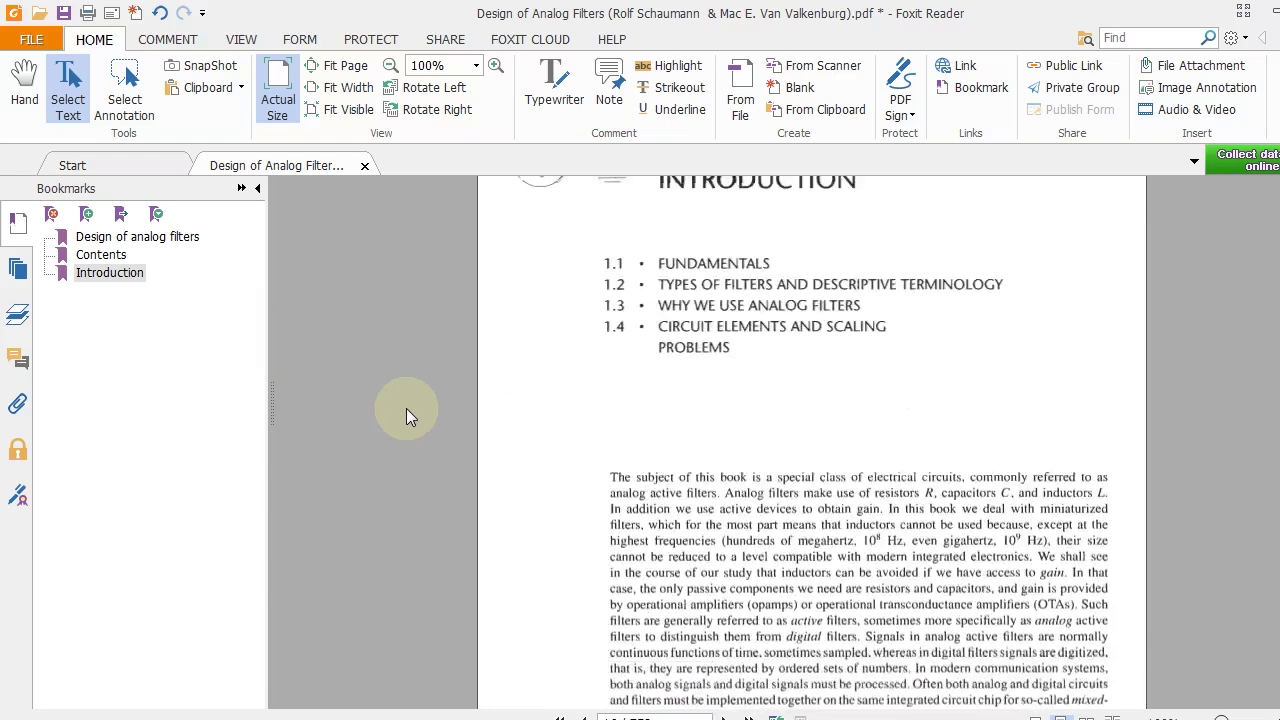
{"action": "scroll", "coordinate": [406, 408], "scroll_direction": "down", "scroll_amount": 4}
{"action": "scroll", "coordinate": [406, 408], "scroll_direction": "up", "scroll_amount": 2}
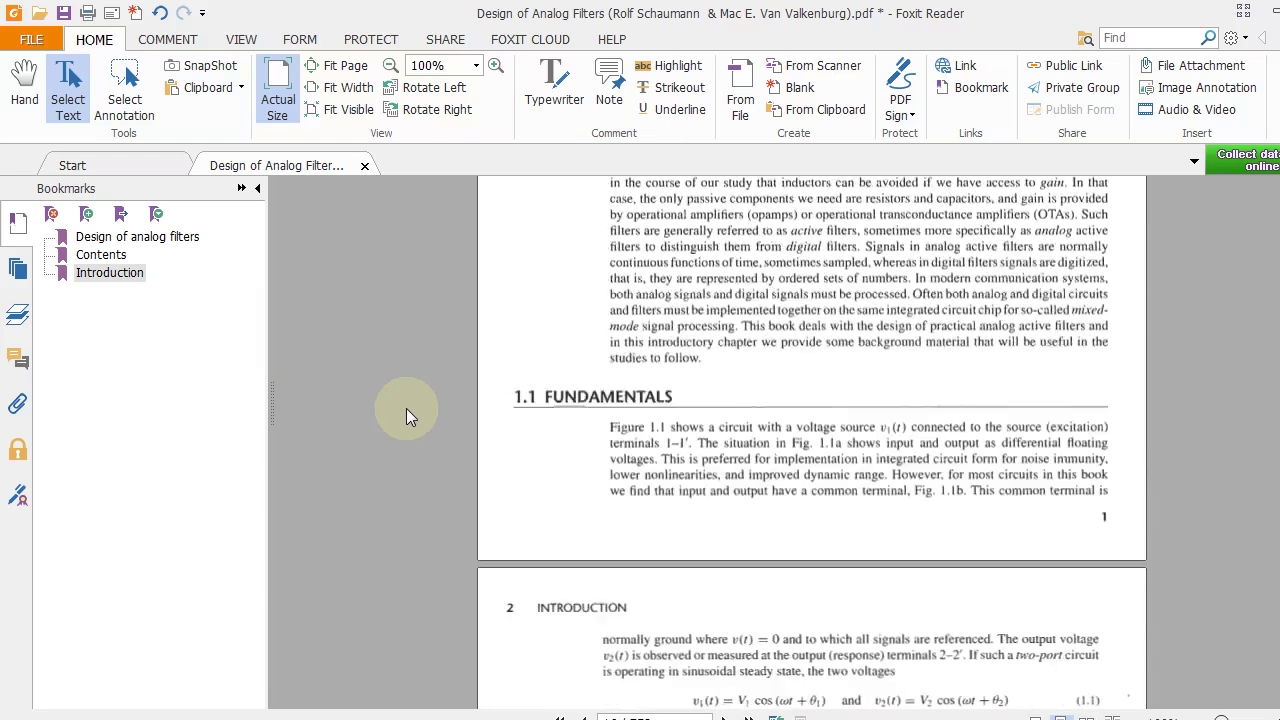
{"action": "scroll", "coordinate": [560, 515], "scroll_direction": "down", "scroll_amount": 3}
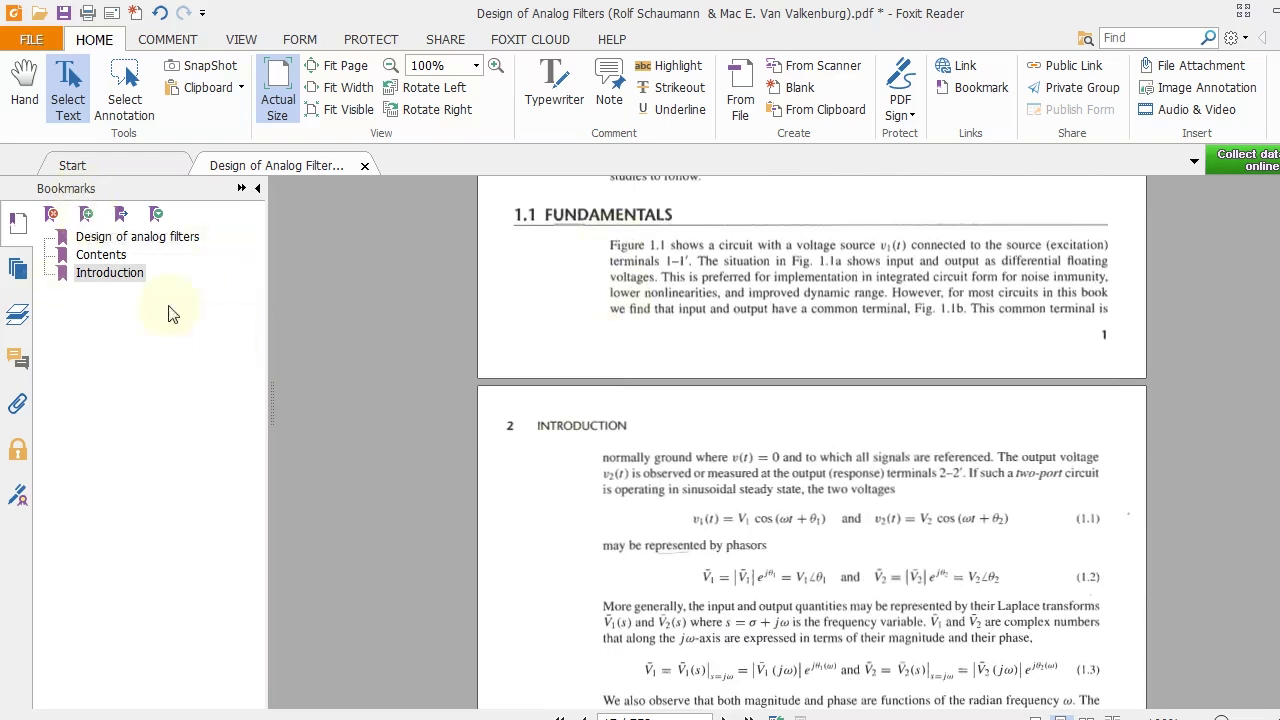
- Bookmark section 1.1 with the name 'Fundamentals'
{"action": "left_click", "coordinate": [85, 214]}
{"action": "type", "text": "F"}
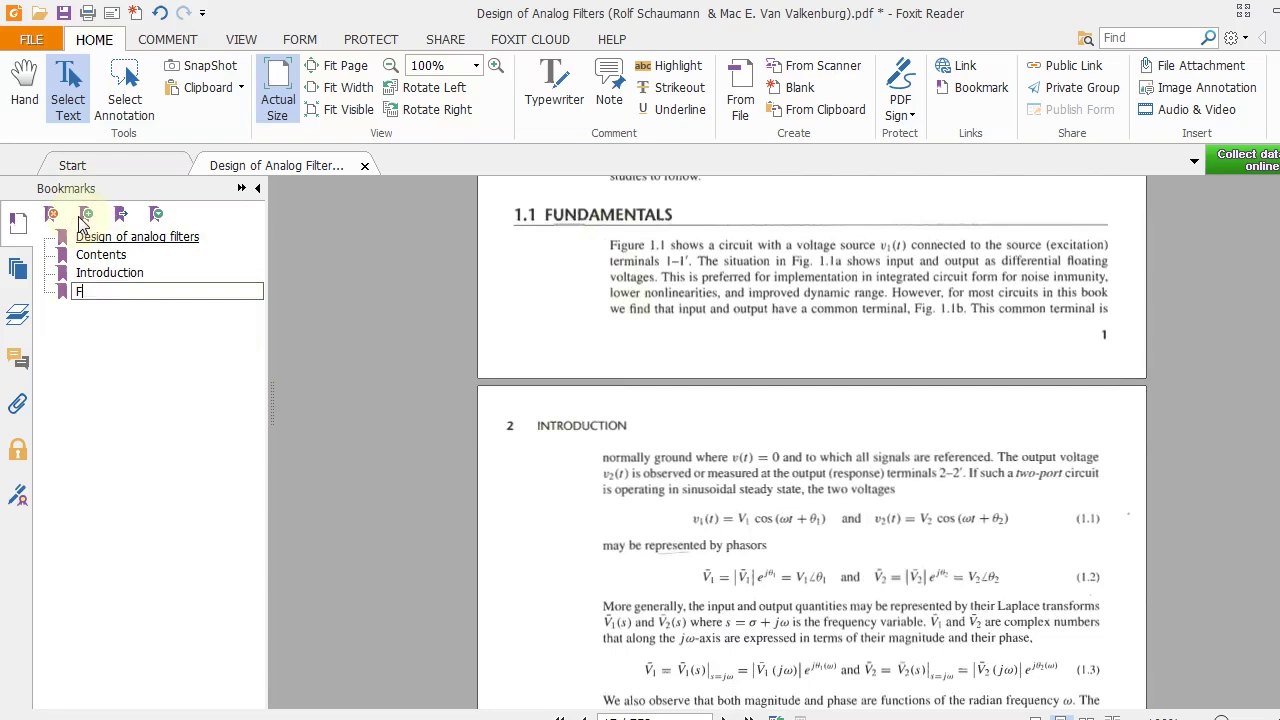
{"action": "type", "text": "undamentals"}
{"action": "left_click", "coordinate": [376, 408]}
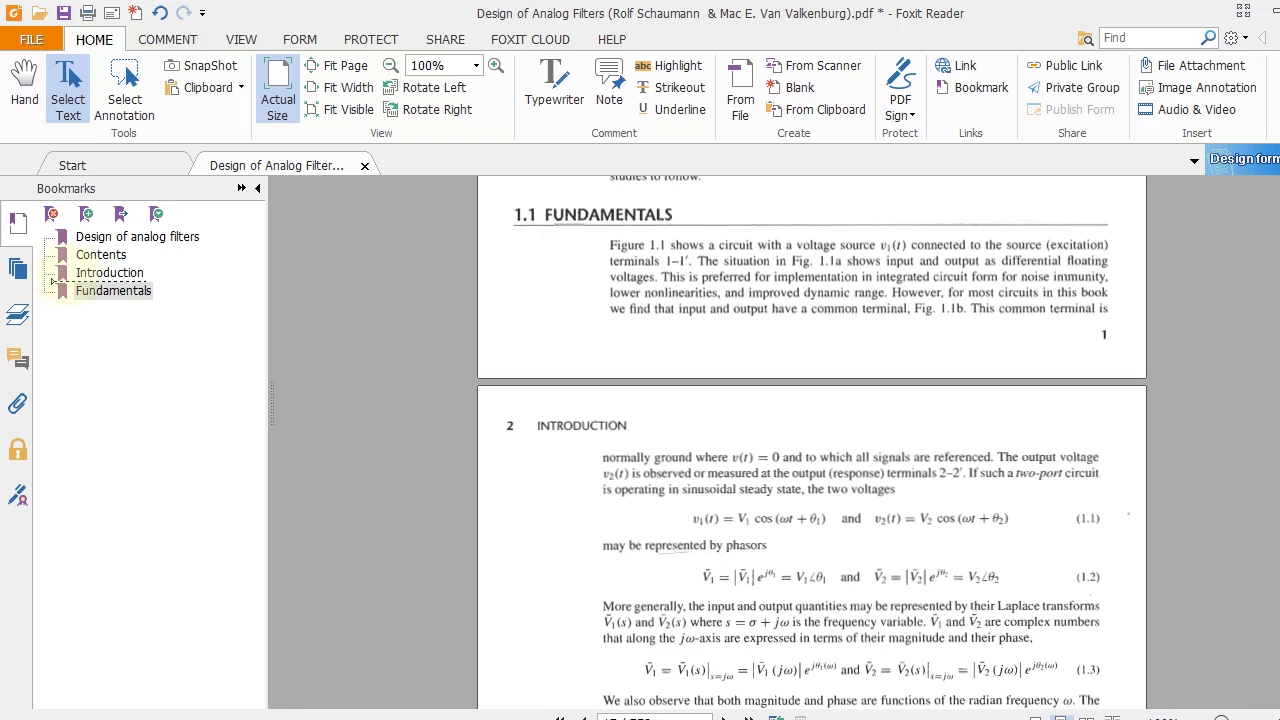
- Nest 'Fundamentals' under 'Introduction', then collapse and re-expand Introduction to confirm the nesting
{"action": "left_click_drag", "start_coordinate": [52, 281], "coordinate": [76, 282]}
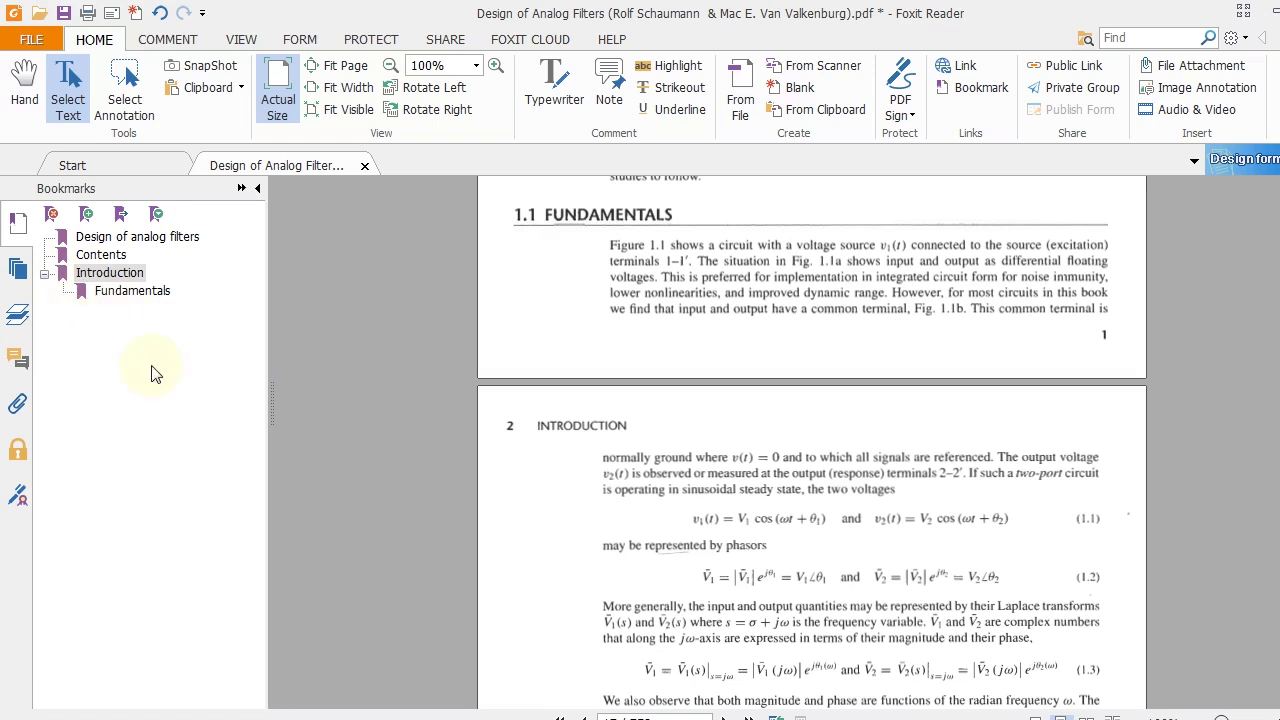
{"action": "left_click", "coordinate": [44, 275]}
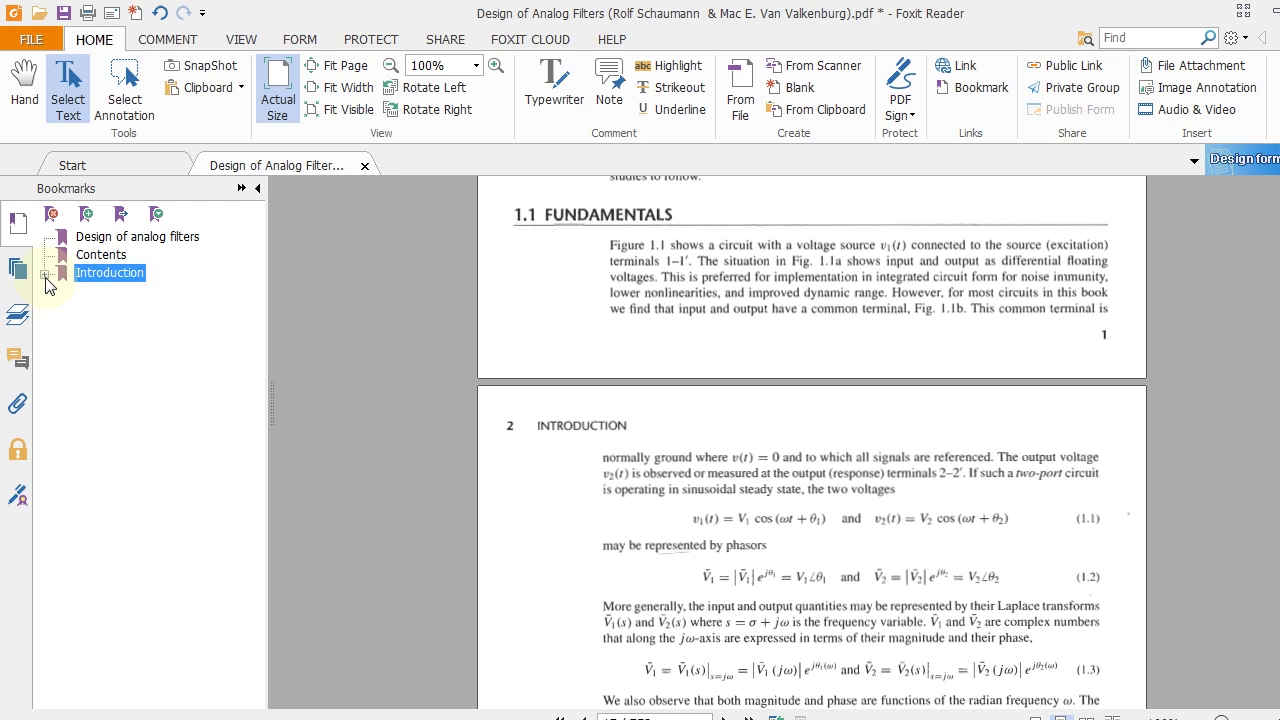
{"action": "left_click", "coordinate": [44, 275]}
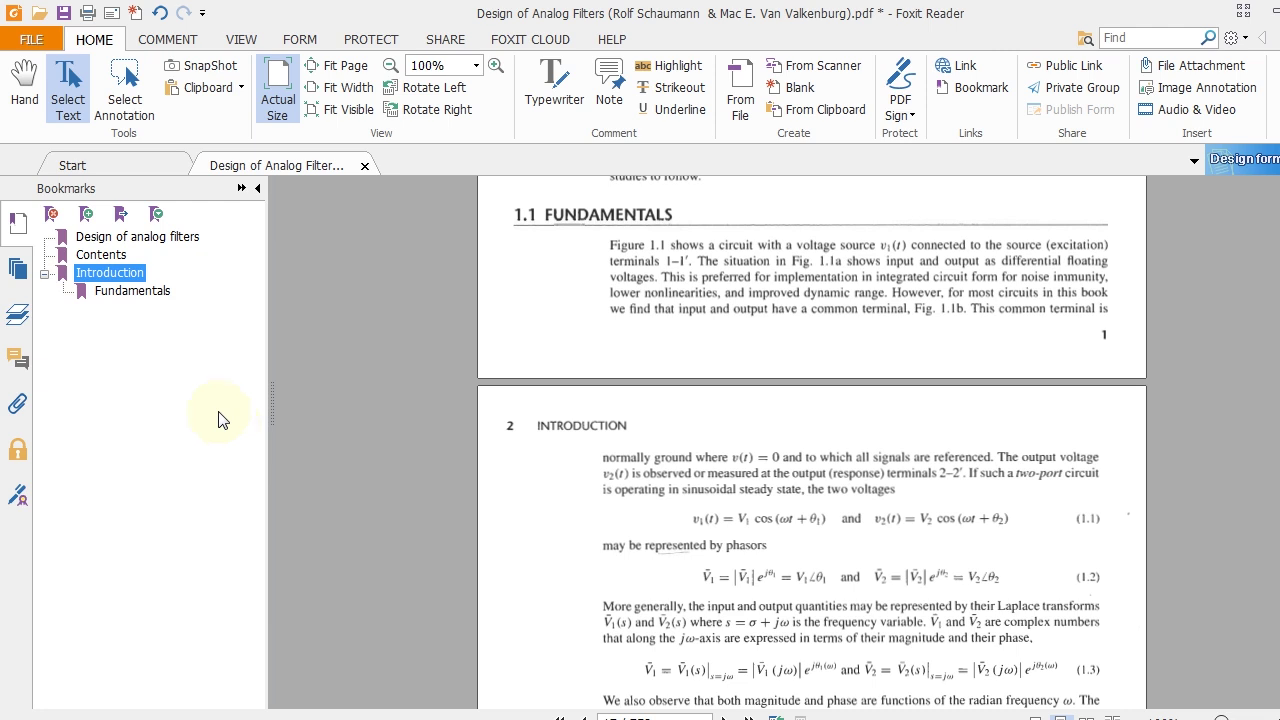
{"action": "left_click", "coordinate": [138, 292]}
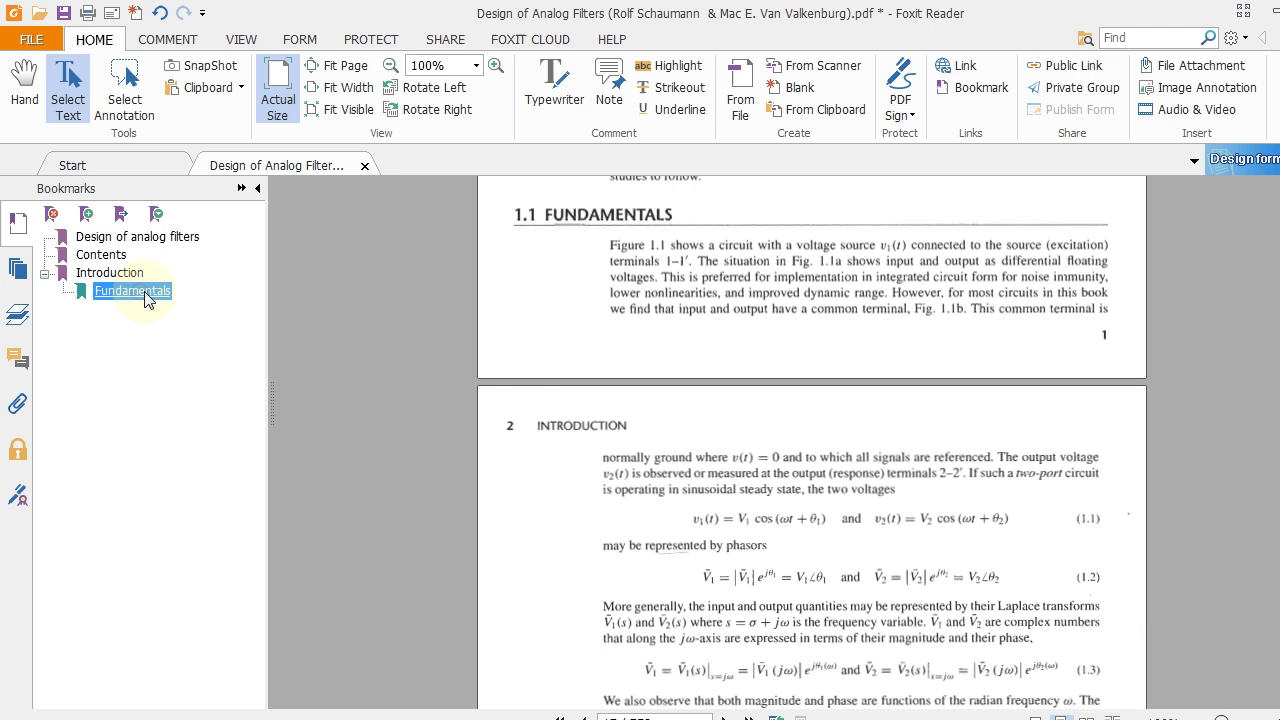
- Add a 'Types of filters' bookmark for section 1.2 under Introduction, then collapse Introduction
{"action": "left_click", "coordinate": [420, 398]}
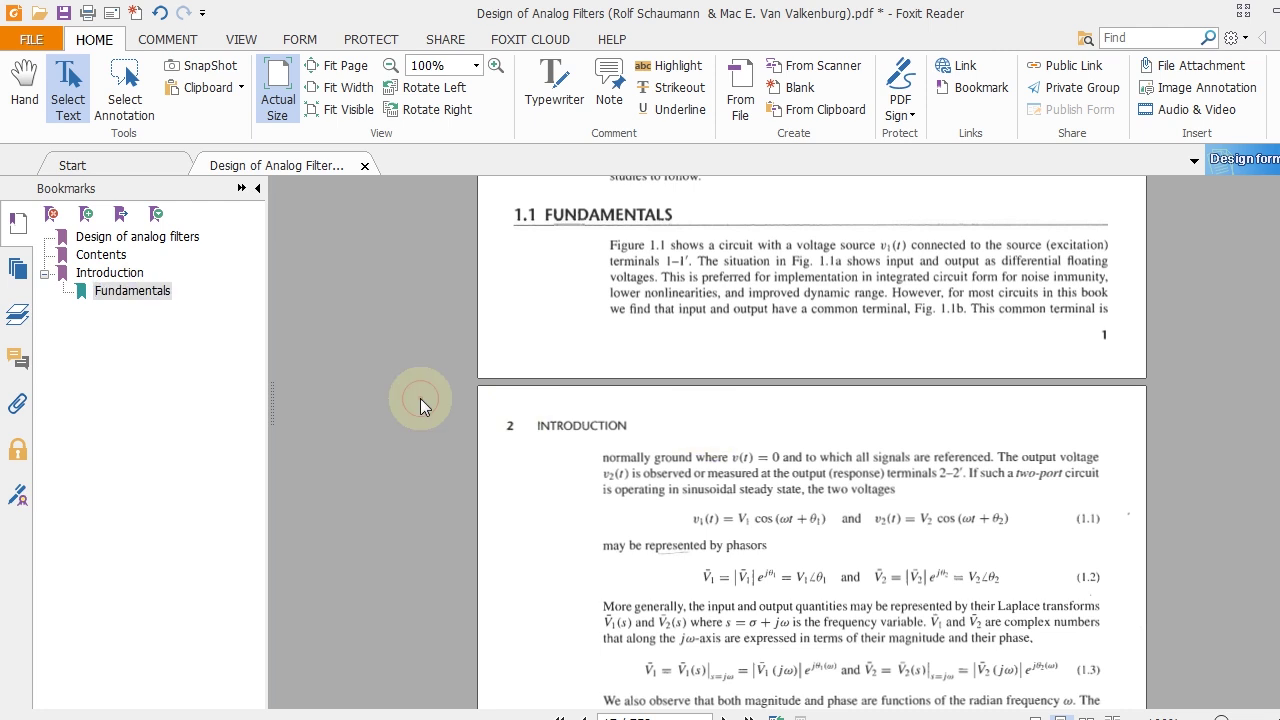
{"action": "scroll", "coordinate": [420, 398], "scroll_direction": "down", "scroll_amount": 15}
{"action": "scroll", "coordinate": [417, 437], "scroll_direction": "down", "scroll_amount": 15}
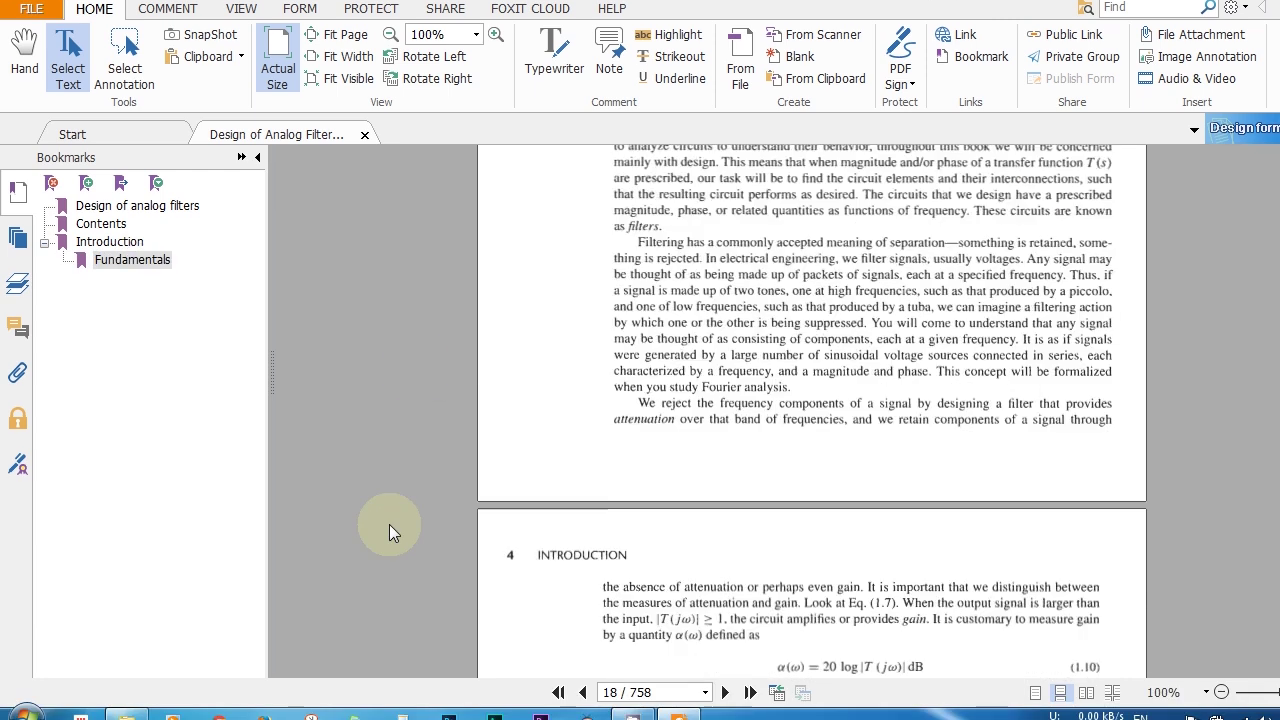
{"action": "scroll", "coordinate": [481, 255], "scroll_direction": "down", "scroll_amount": 6}
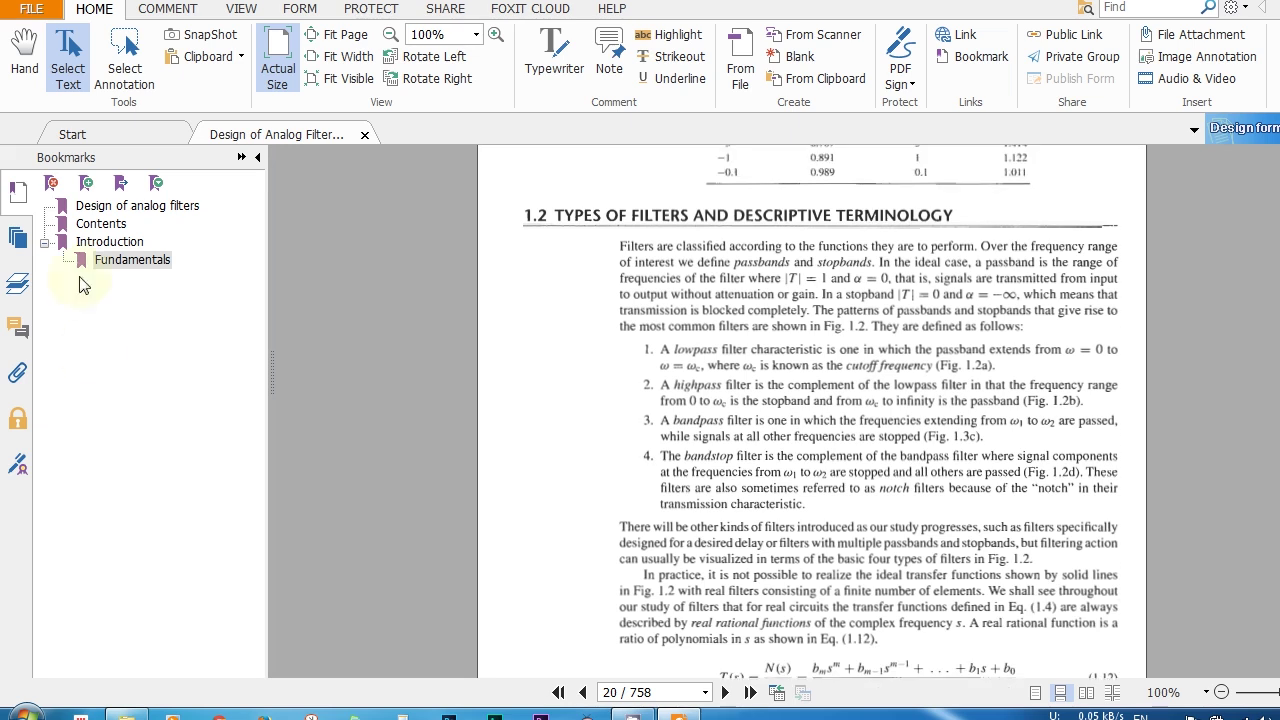
{"action": "left_click", "coordinate": [88, 185]}
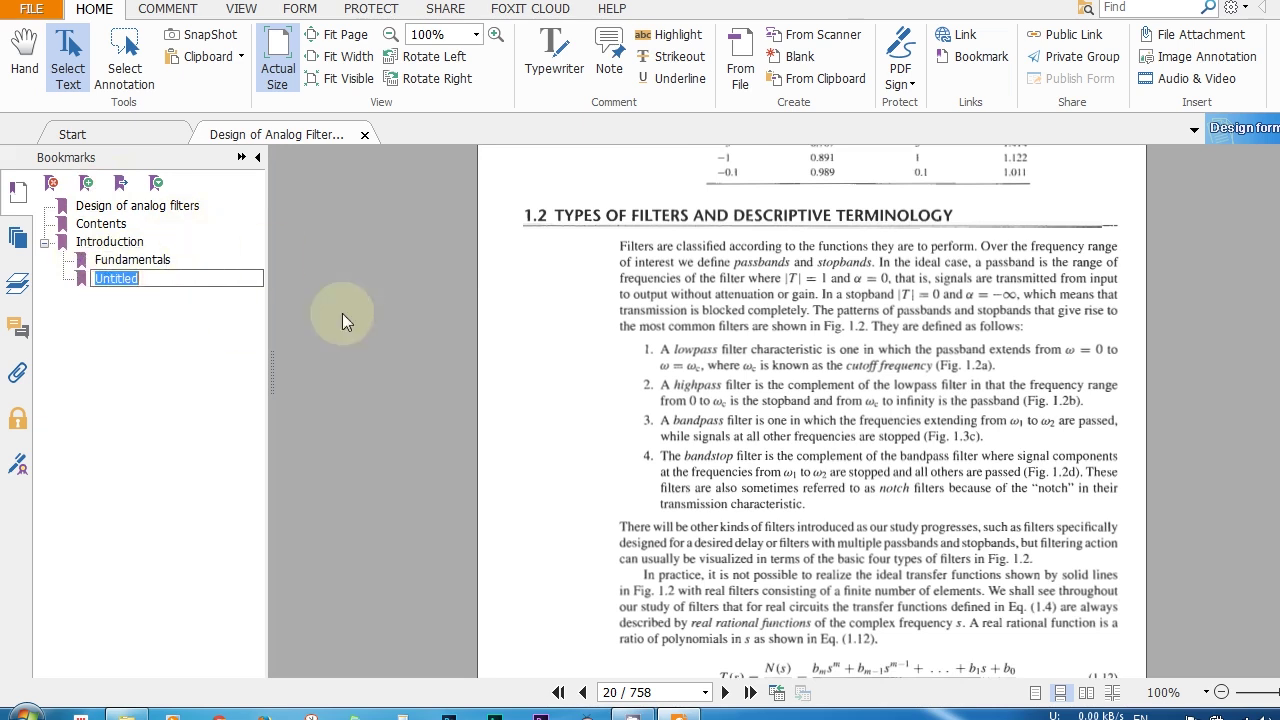
{"action": "type", "text": "Types of"}
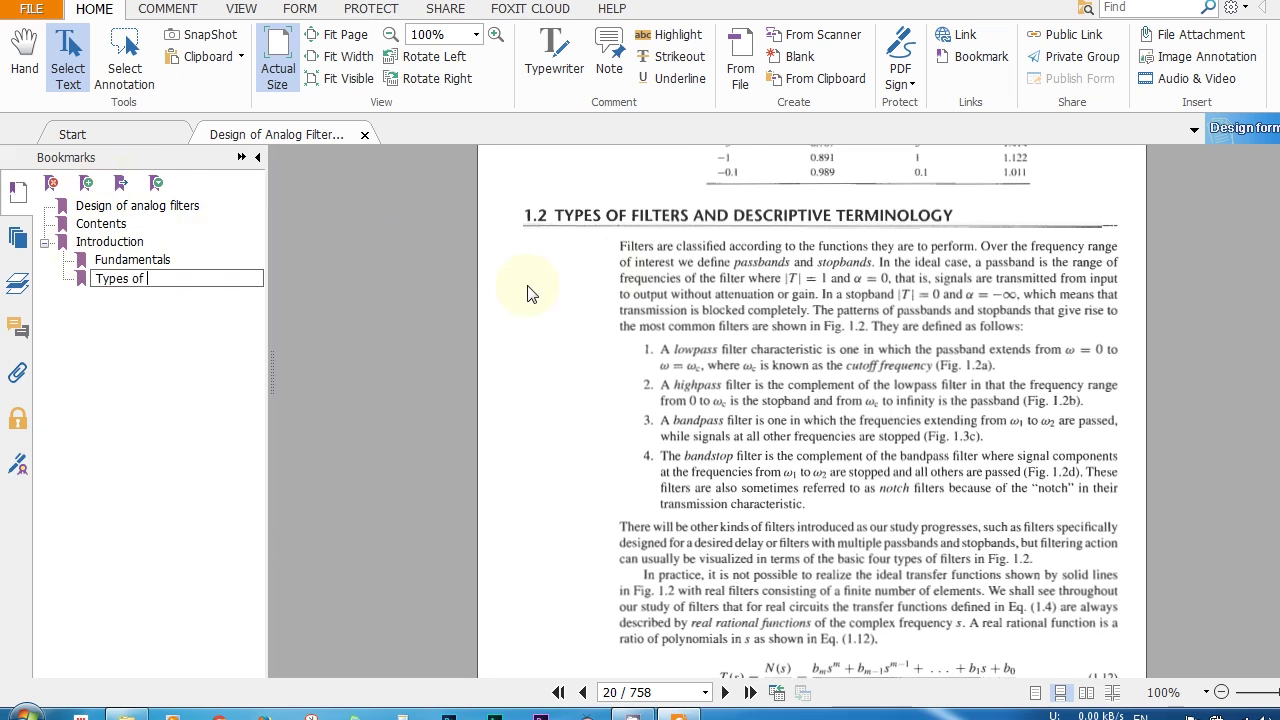
{"action": "type", "text": " filters"}
{"action": "key", "text": "Return"}
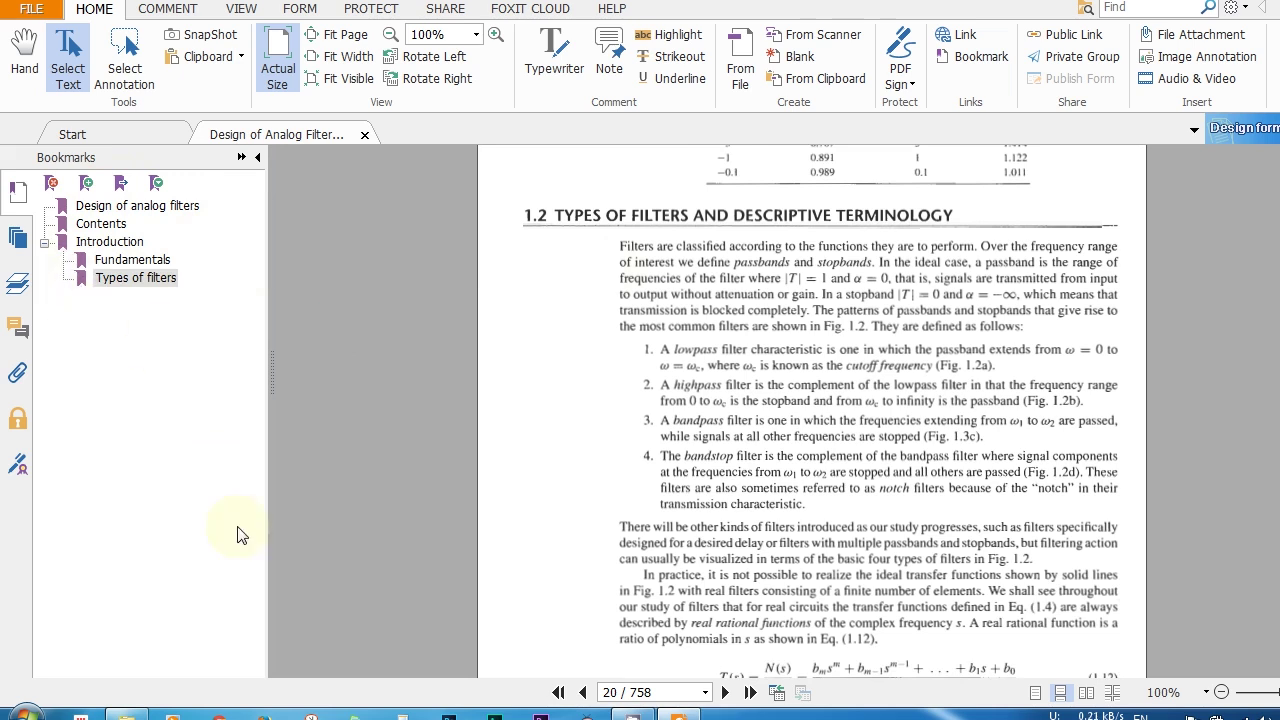
{"action": "left_click", "coordinate": [103, 246]}
{"action": "left_click", "coordinate": [44, 242]}
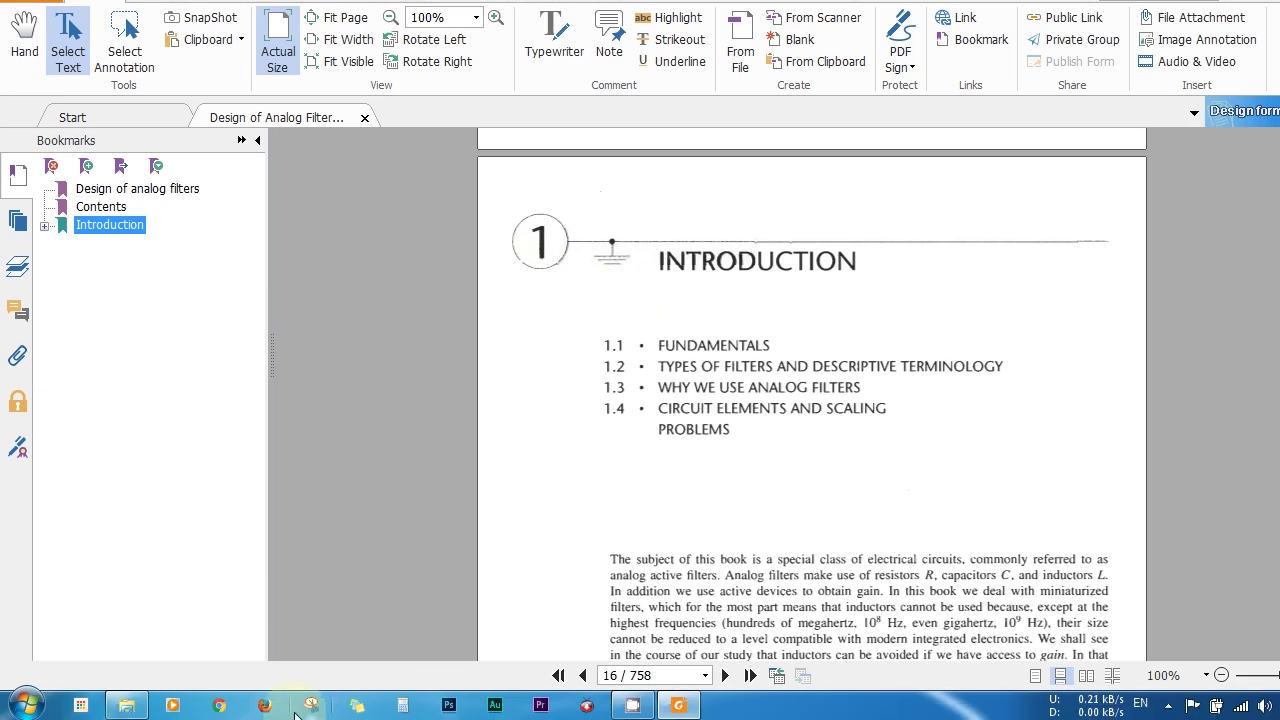
- Bookmark section 1.3 on page 24 as 'Why we use analog filters'
{"action": "left_click", "coordinate": [398, 396]}
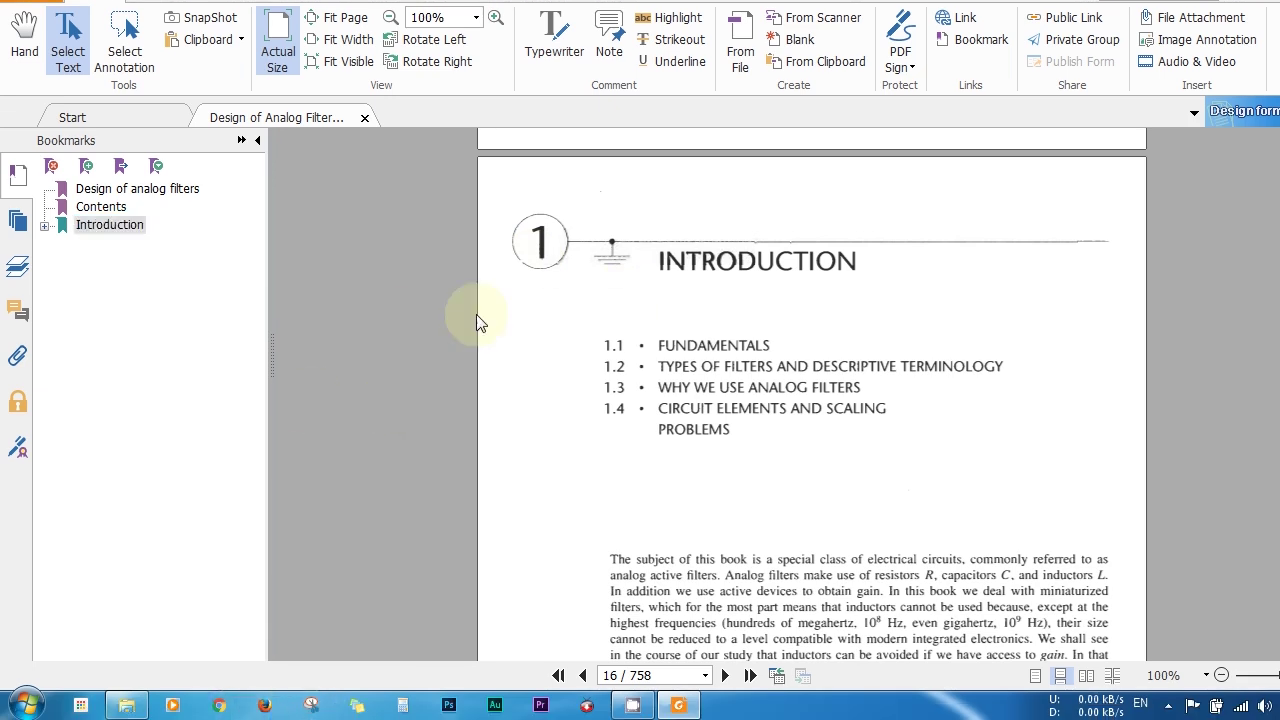
{"action": "scroll", "coordinate": [476, 314], "scroll_direction": "down", "scroll_amount": 1}
{"action": "scroll", "coordinate": [549, 400], "scroll_direction": "down", "scroll_amount": 15}
{"action": "scroll", "coordinate": [549, 403], "scroll_direction": "down", "scroll_amount": 15}
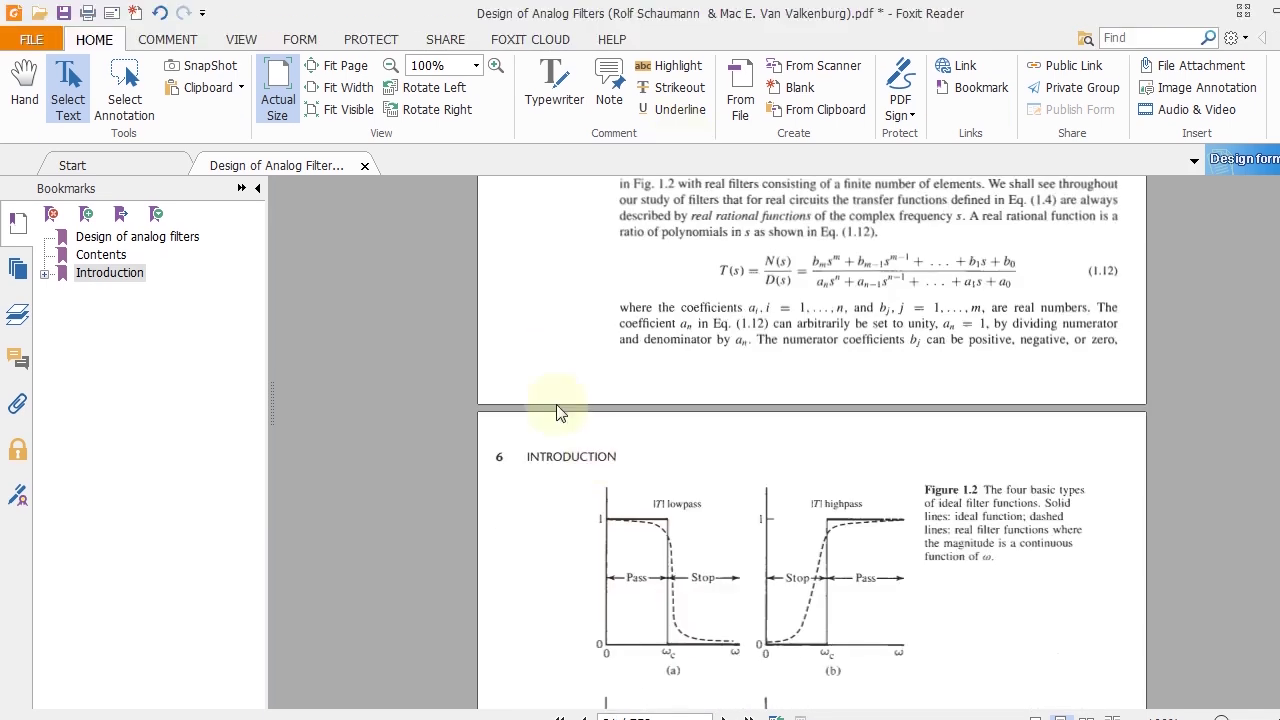
{"action": "scroll", "coordinate": [560, 413], "scroll_direction": "down", "scroll_amount": 6}
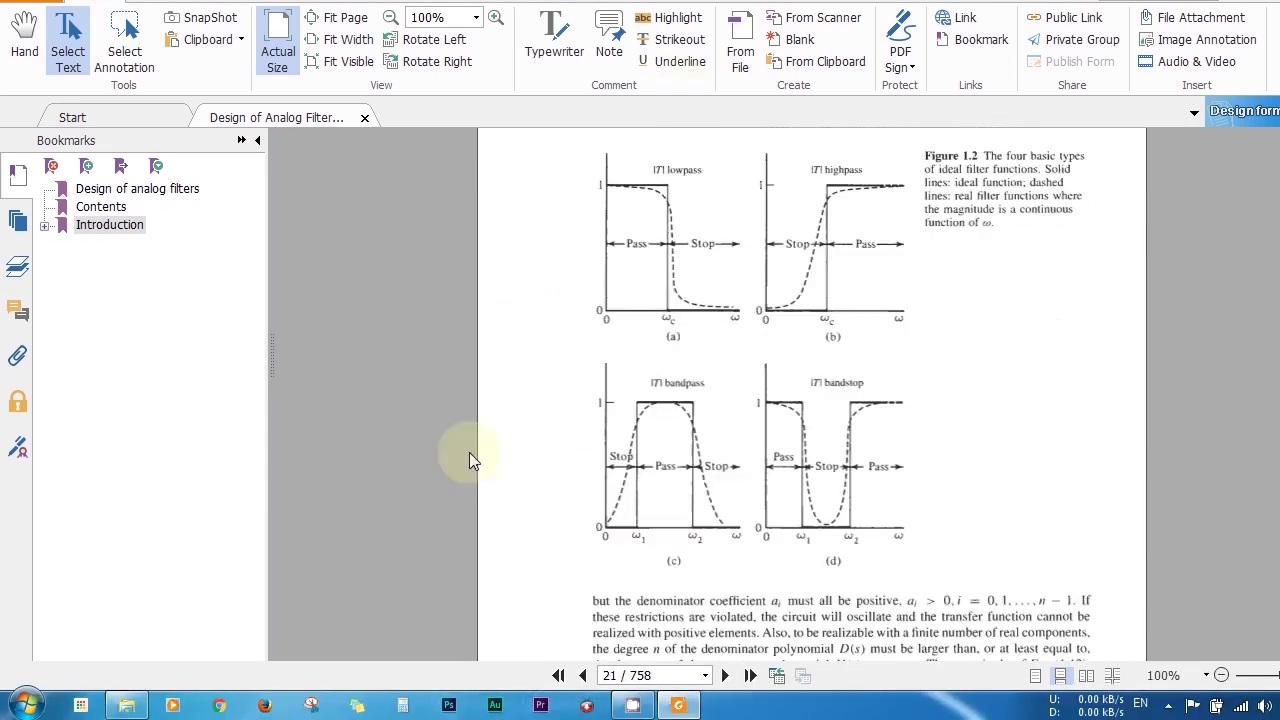
{"action": "scroll", "coordinate": [459, 380], "scroll_direction": "down", "scroll_amount": 7}
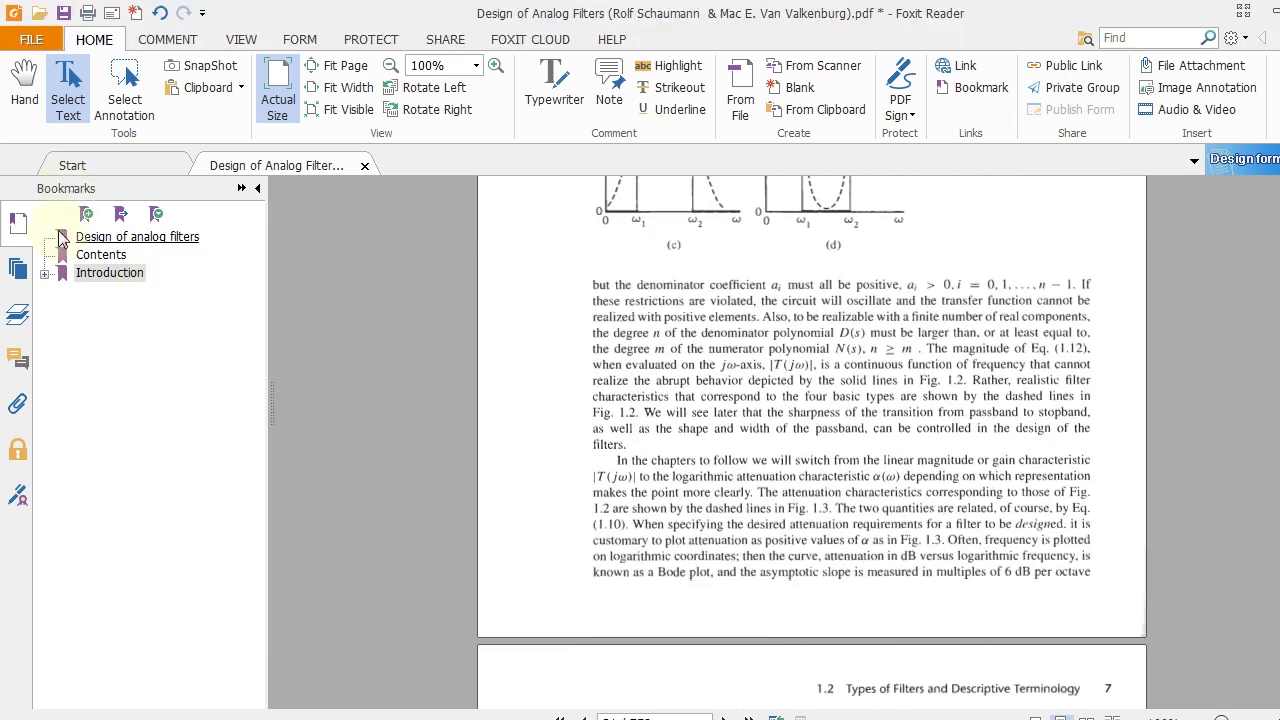
{"action": "scroll", "coordinate": [486, 560], "scroll_direction": "down", "scroll_amount": 14}
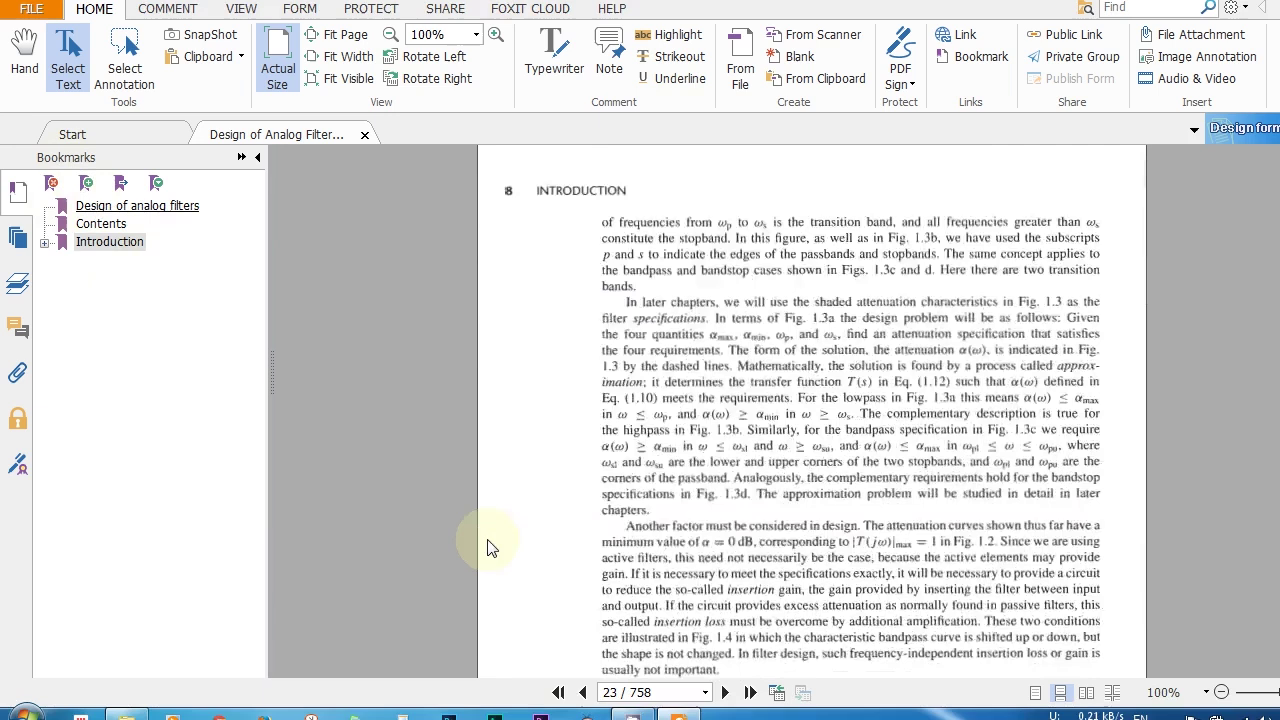
{"action": "scroll", "coordinate": [487, 547], "scroll_direction": "down", "scroll_amount": 15}
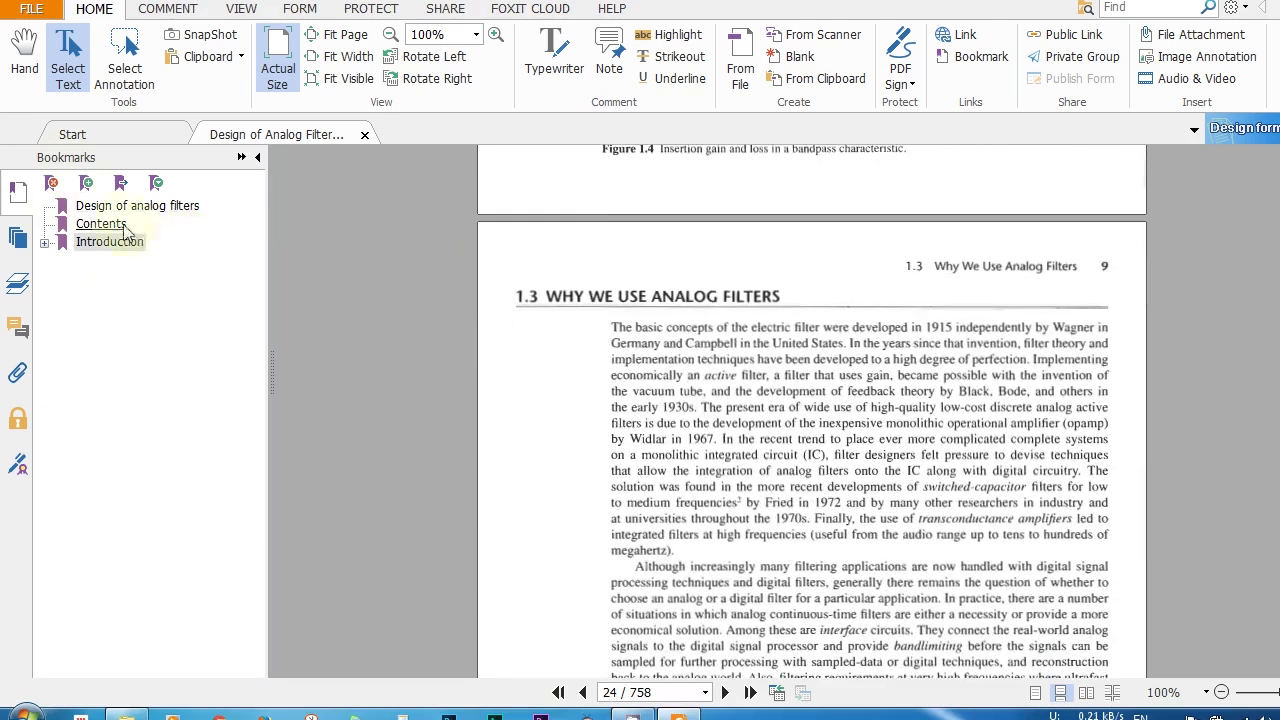
{"action": "left_click", "coordinate": [86, 182]}
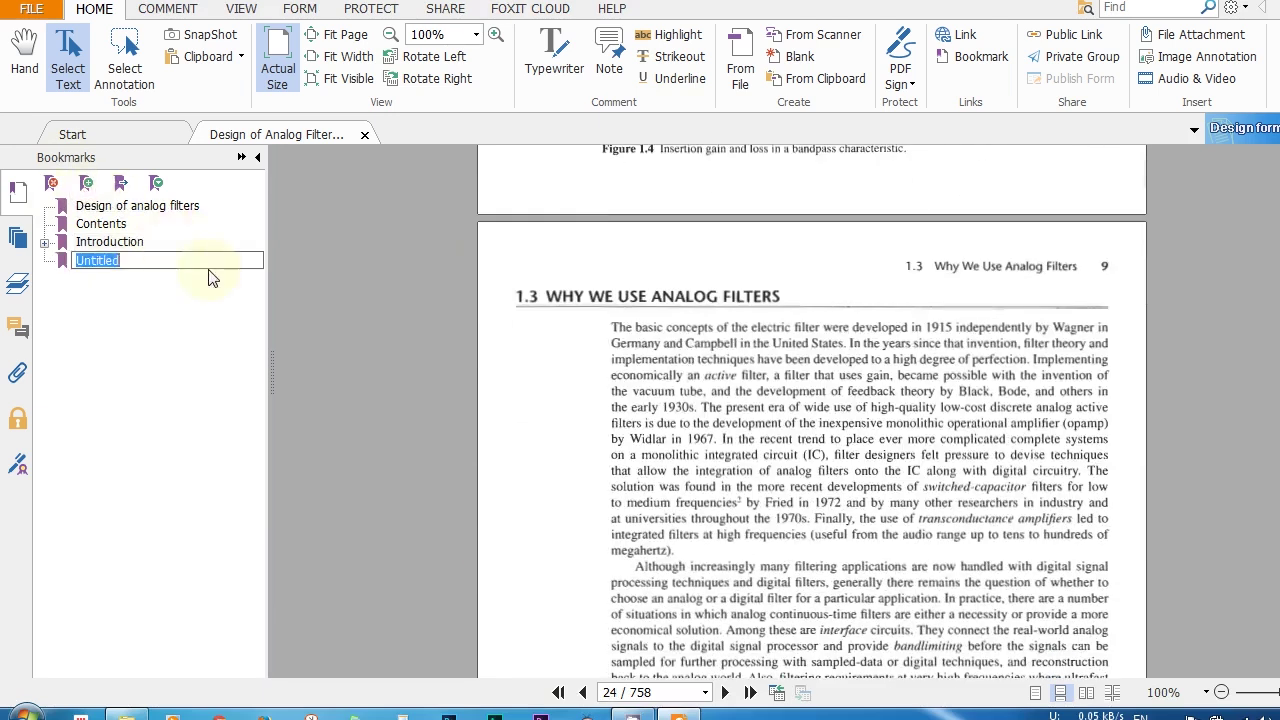
{"action": "type", "text": "W"}
{"action": "type", "text": "hys"}
{"action": "type", "text": "we use "}
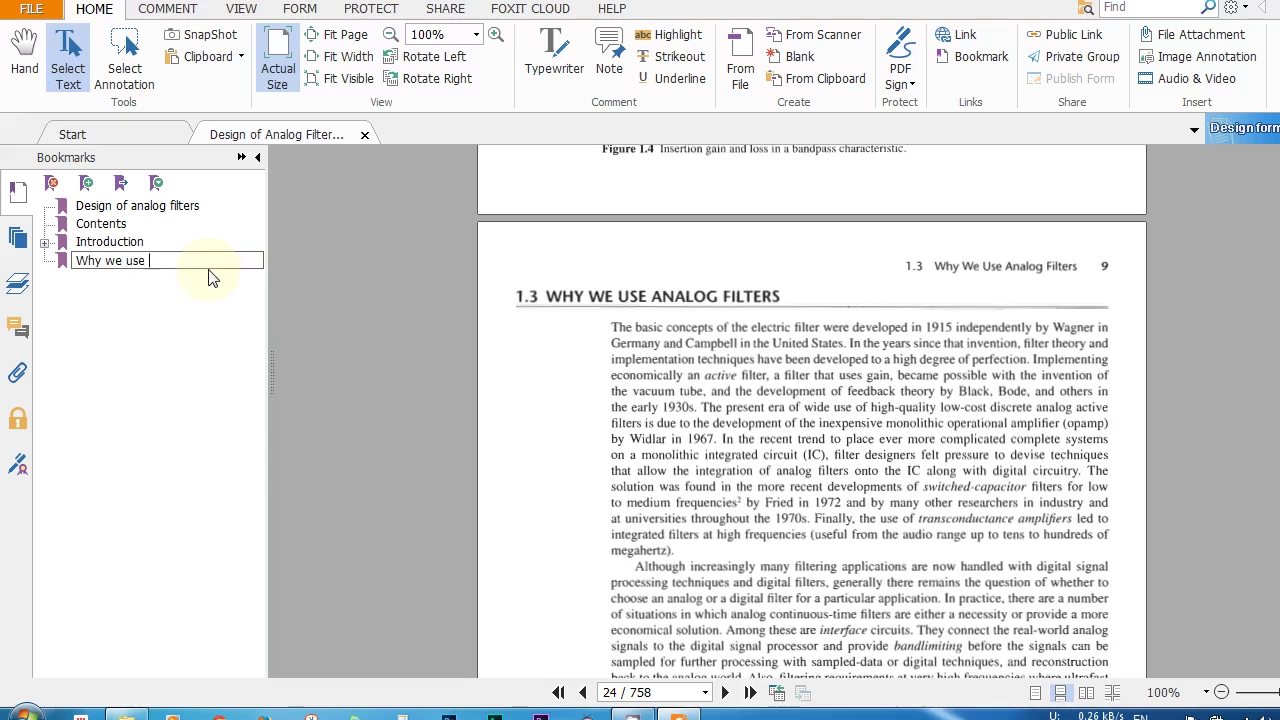
{"action": "type", "text": "analog filters"}
{"action": "key", "text": "Return"}
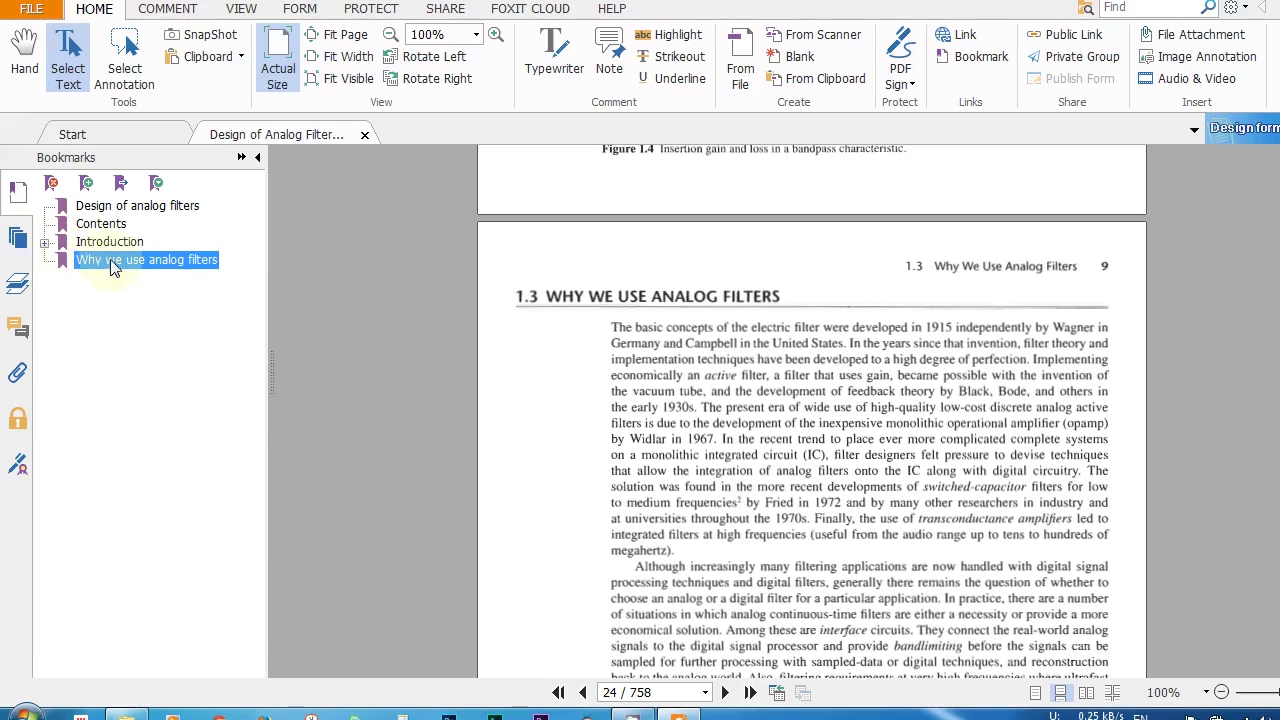
{"action": "left_click", "coordinate": [44, 244]}
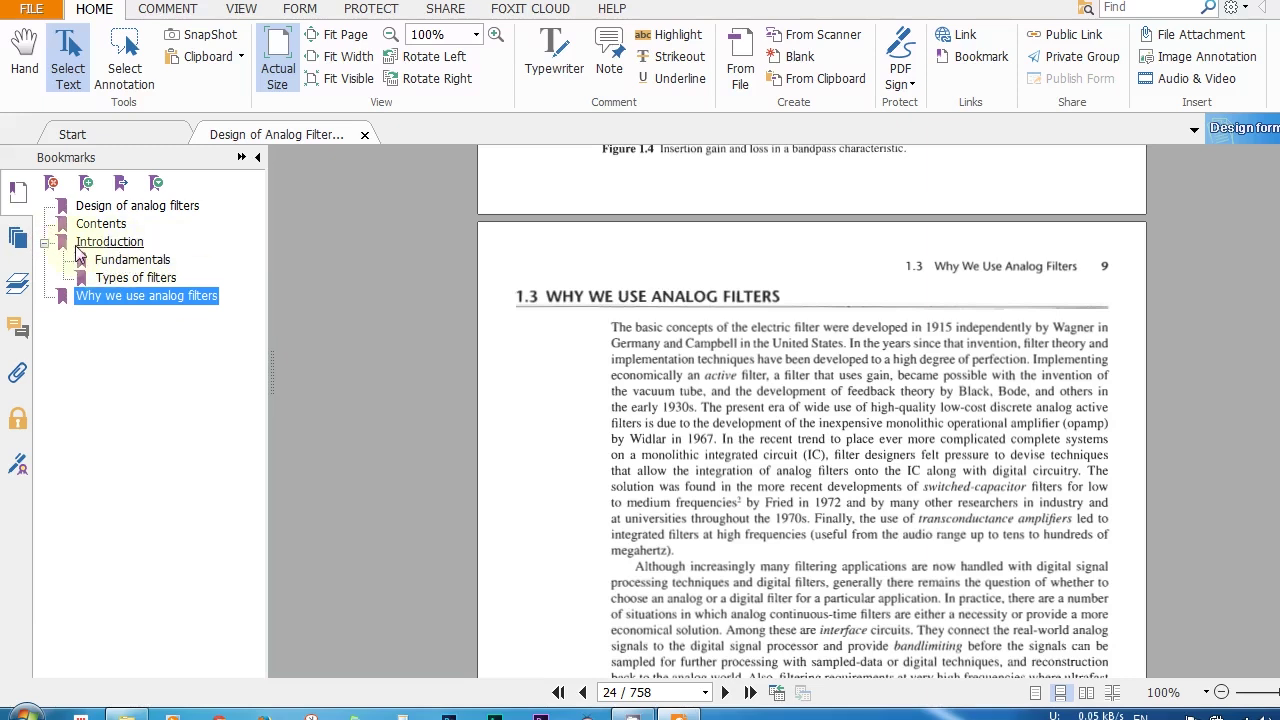
{"action": "left_click", "coordinate": [44, 244]}
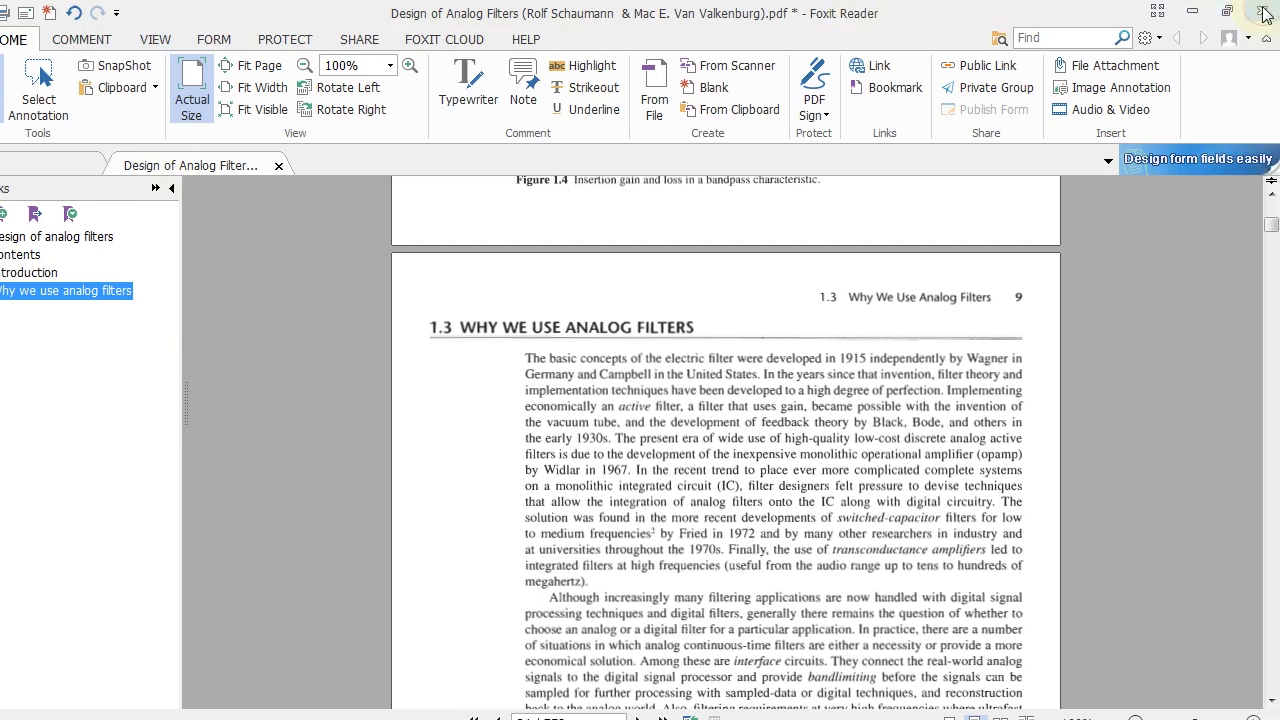
- Close the Design of Analog Filters window to get the save-changes prompt
{"action": "left_click", "coordinate": [1265, 12]}
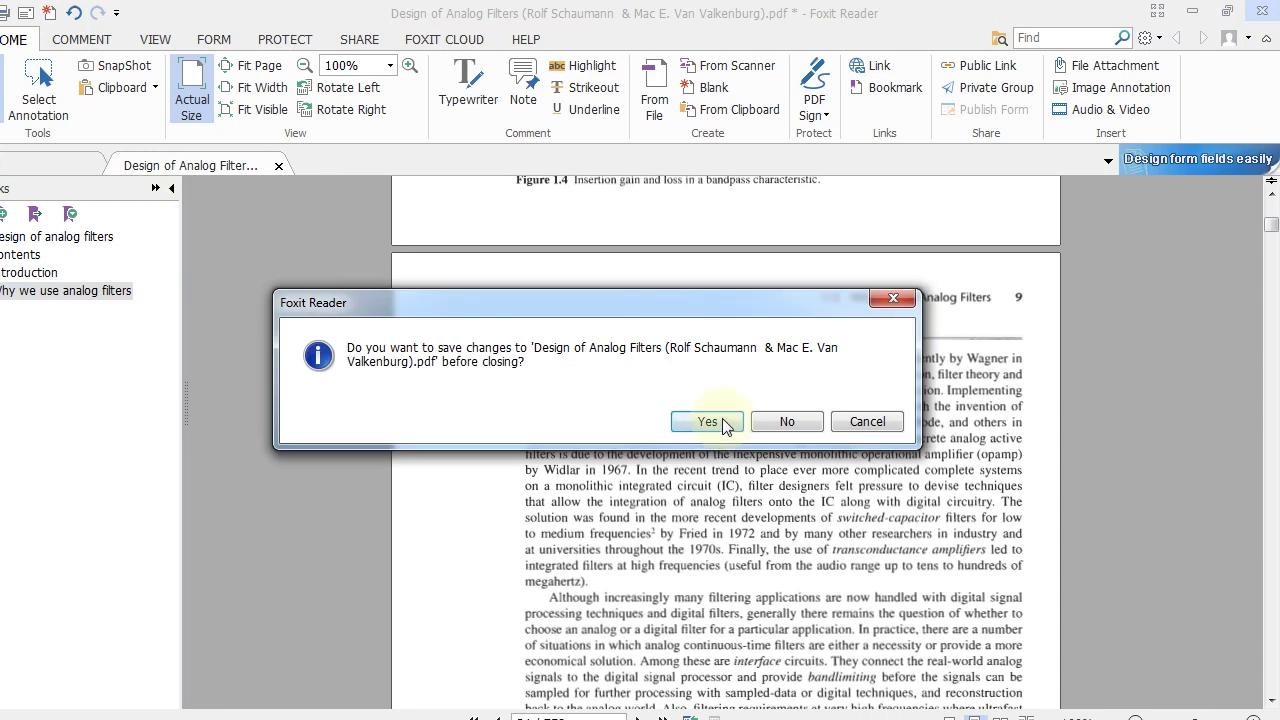